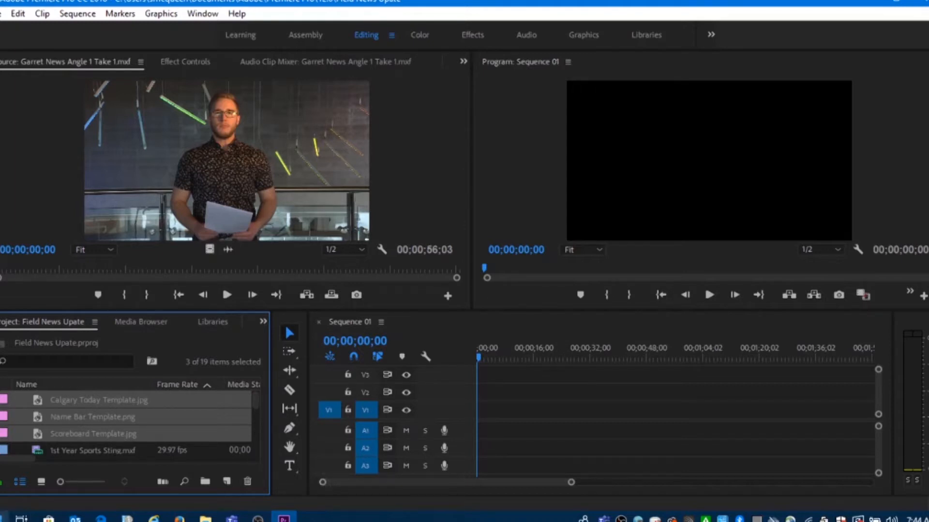
Find the Newsfile Open 1080MXF.mxf clip in the project's media list and load it in the Source monitor
{"action": "scroll", "coordinate": [71, 433], "scroll_direction": "down", "scroll_amount": 1}
{"action": "scroll", "coordinate": [72, 437], "scroll_direction": "down", "scroll_amount": 1}
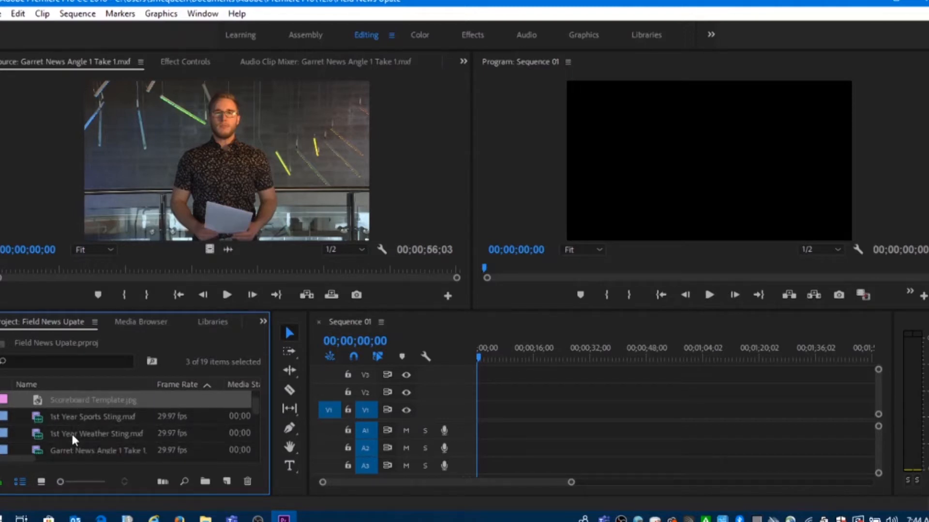
{"action": "scroll", "coordinate": [72, 438], "scroll_direction": "down", "scroll_amount": 1}
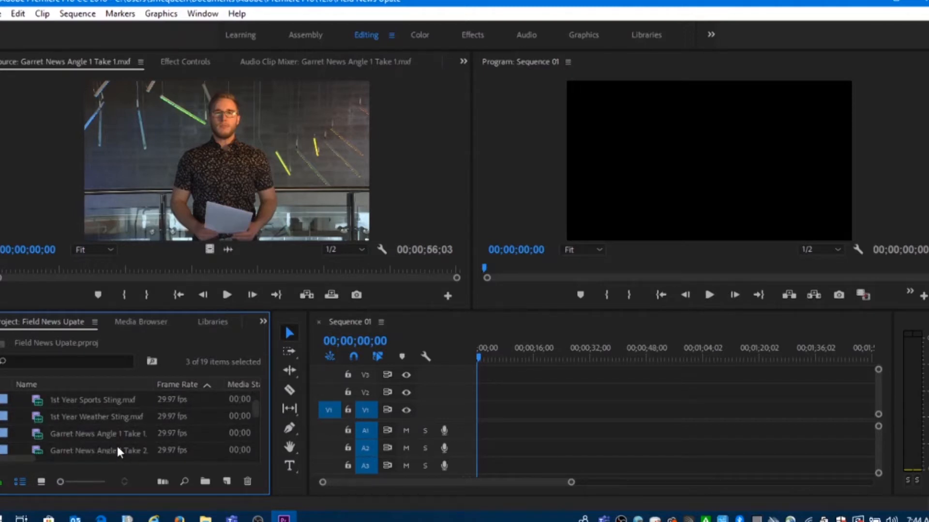
{"action": "scroll", "coordinate": [117, 444], "scroll_direction": "up", "scroll_amount": 1}
{"action": "scroll", "coordinate": [123, 444], "scroll_direction": "down", "scroll_amount": 7}
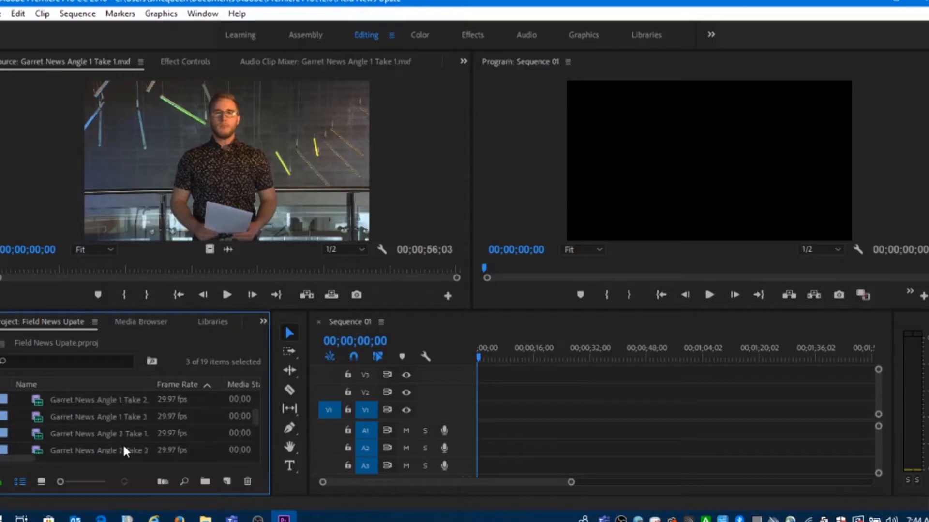
{"action": "scroll", "coordinate": [124, 451], "scroll_direction": "down", "scroll_amount": 2}
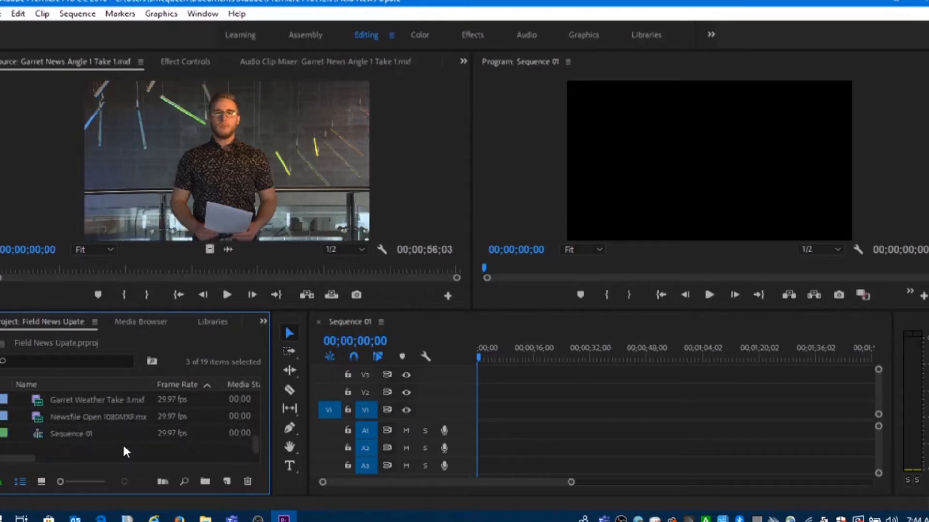
{"action": "left_click", "coordinate": [94, 414]}
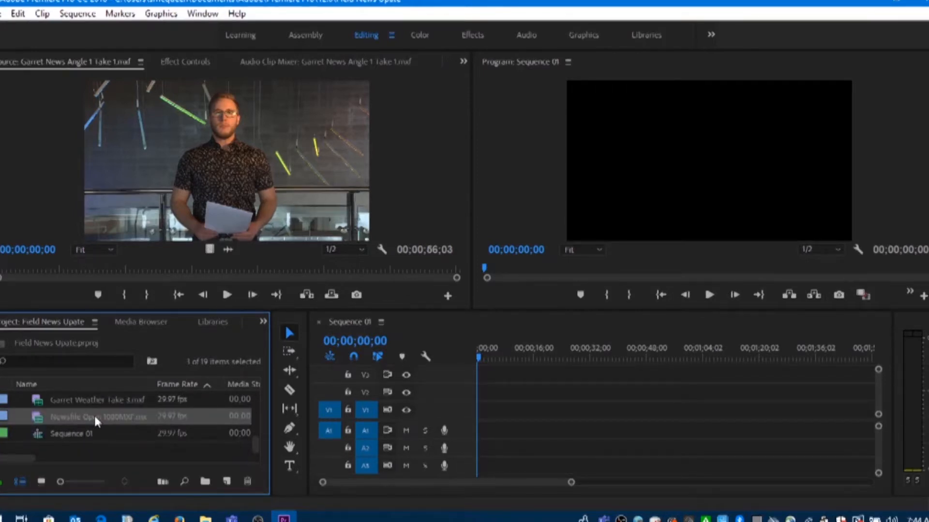
{"action": "left_click", "coordinate": [94, 414]}
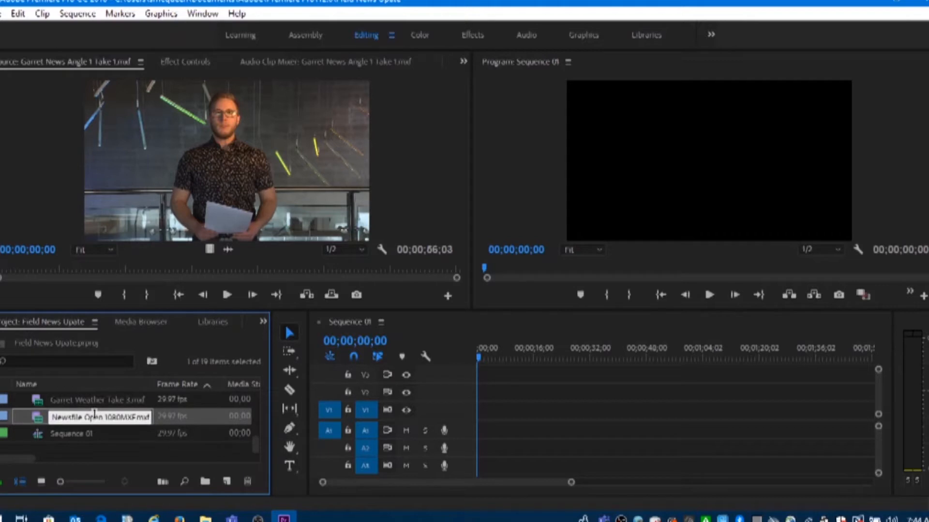
{"action": "double_click", "coordinate": [37, 418]}
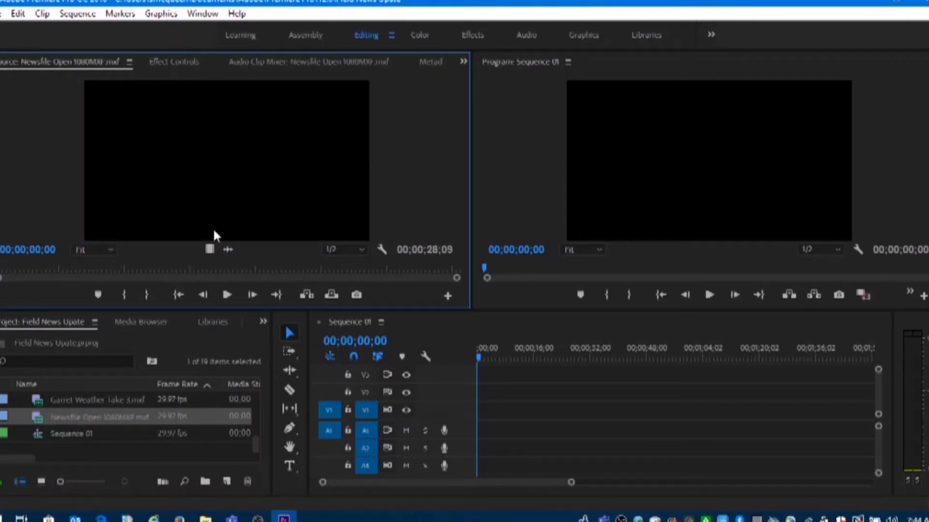
Preview the beginning of the Newsfile opener and mark its In point at 00;00;01;01
{"action": "left_click", "coordinate": [226, 295]}
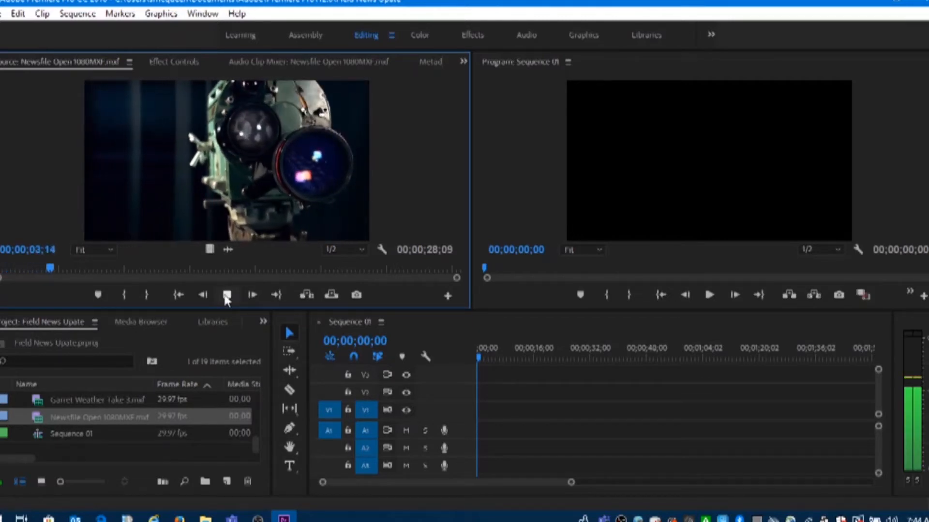
{"action": "left_click", "coordinate": [226, 296]}
{"action": "left_click_drag", "start_coordinate": [64, 267], "coordinate": [13, 266]}
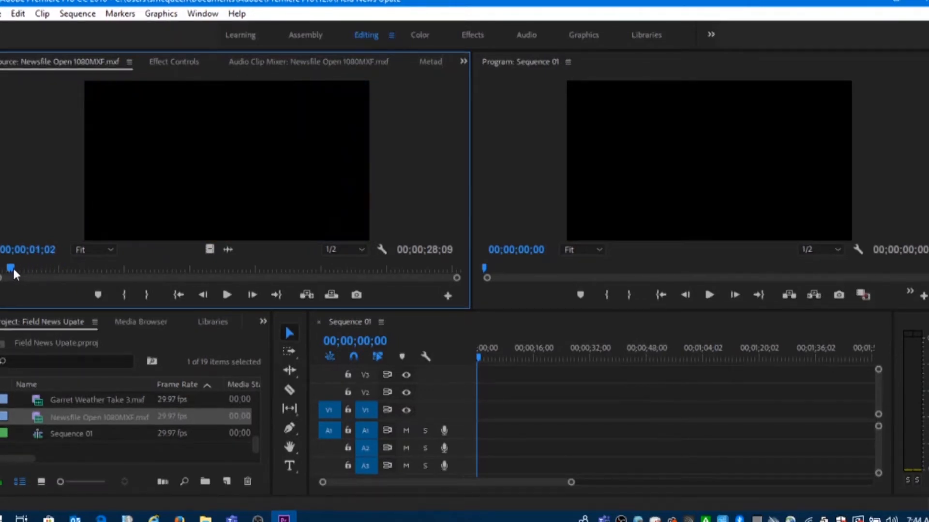
{"action": "left_click", "coordinate": [126, 294]}
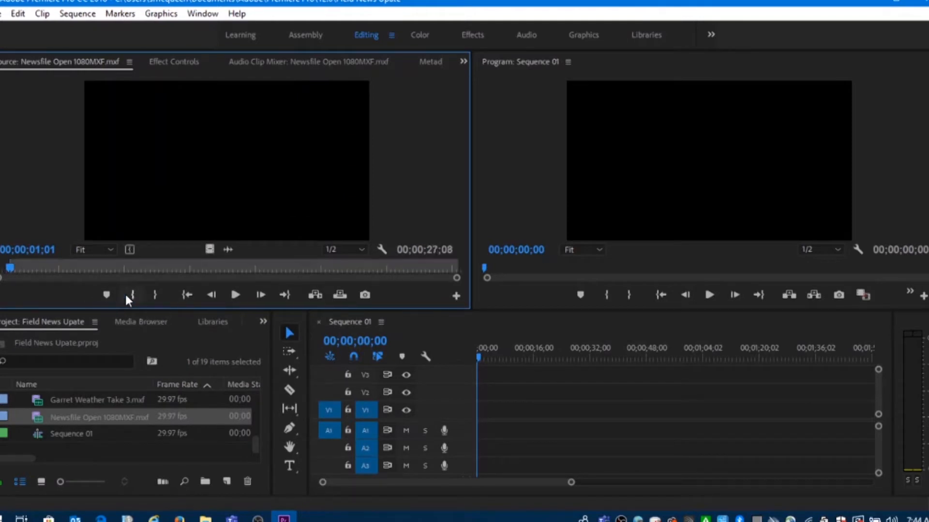
Play the opener through to the NEWSFILE logo and mark its Out point at 00;00;18;00
{"action": "left_click", "coordinate": [235, 295]}
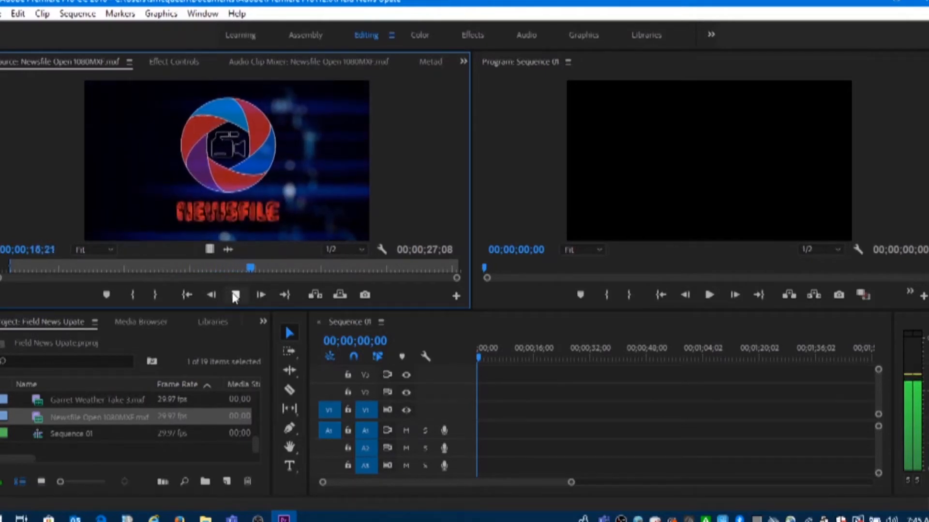
{"action": "left_click", "coordinate": [235, 295]}
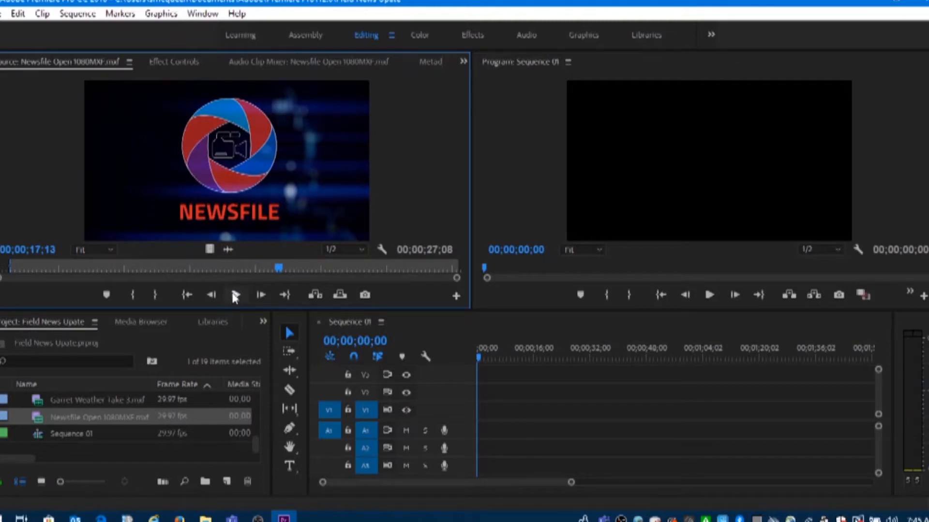
{"action": "left_click", "coordinate": [233, 296]}
{"action": "left_click", "coordinate": [233, 296]}
{"action": "left_click", "coordinate": [155, 294]}
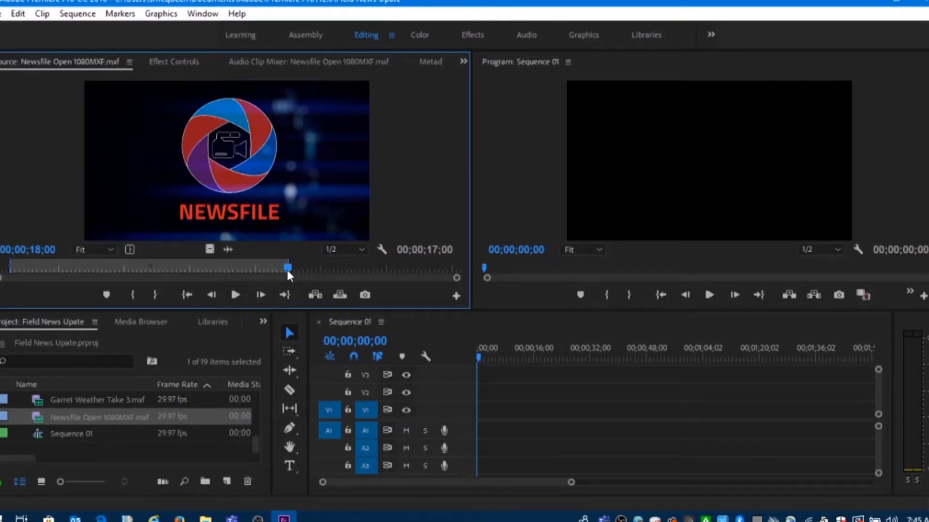
{"action": "left_click_drag", "start_coordinate": [289, 270], "coordinate": [368, 280]}
{"action": "left_click", "coordinate": [327, 450]}
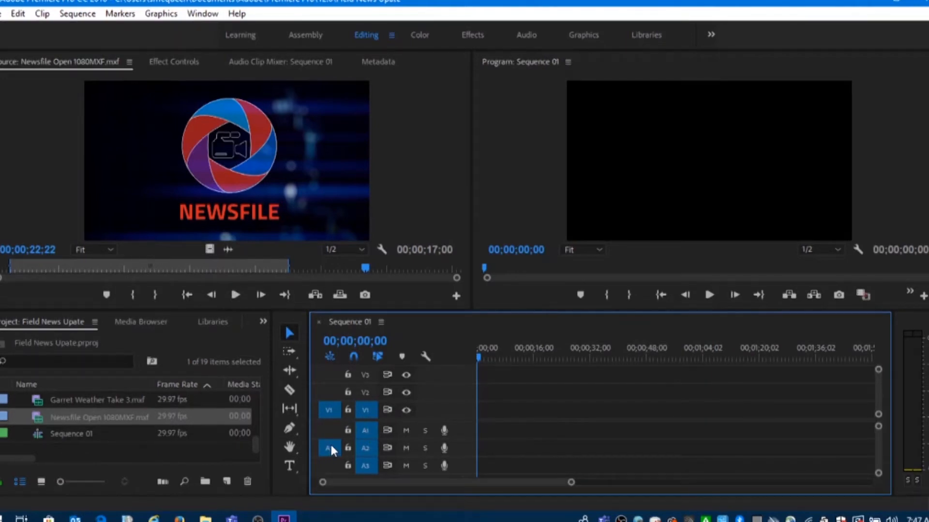
{"action": "left_click", "coordinate": [359, 430]}
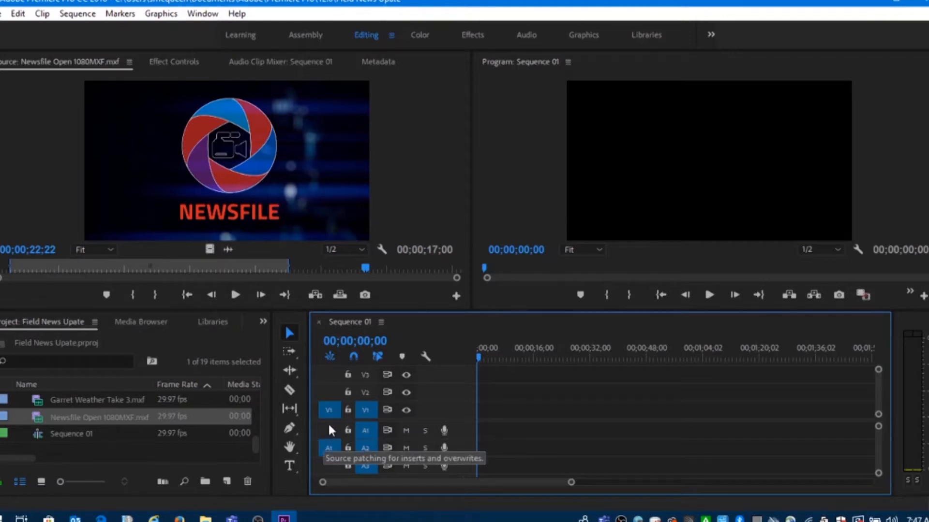
{"action": "left_click", "coordinate": [329, 429]}
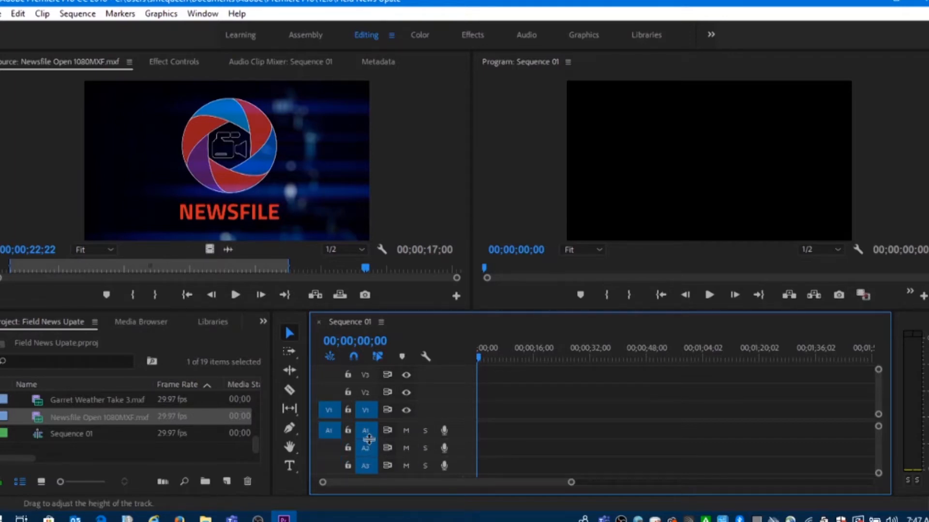
Save the project and insert the marked opener at the start of Sequence 01 on tracks V1 and A1
{"action": "left_click_drag", "start_coordinate": [494, 348], "coordinate": [457, 363]}
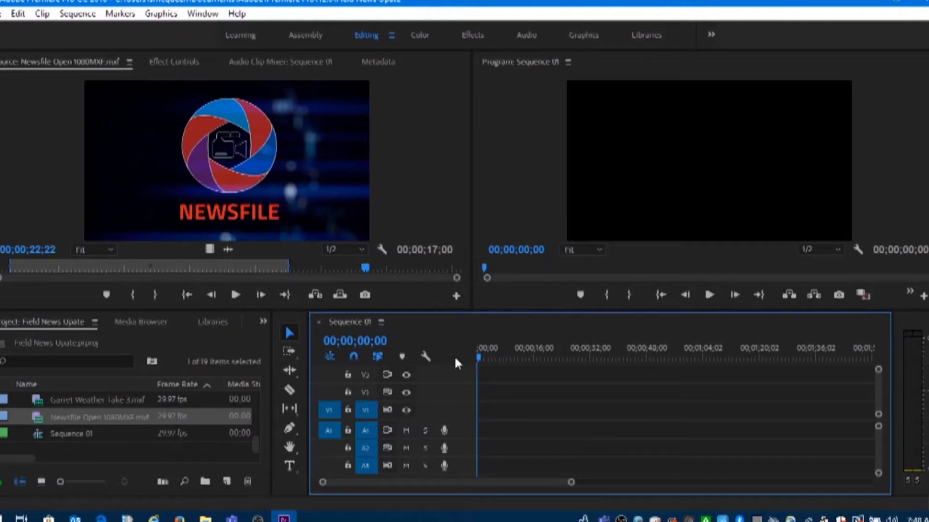
{"action": "key", "text": "ctrl+s"}
{"action": "left_click", "coordinate": [314, 295]}
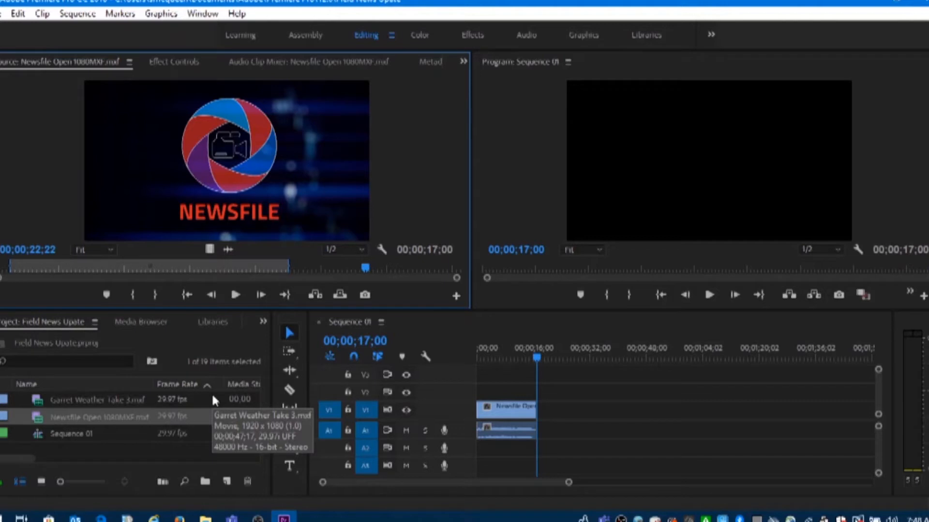
Find the news Angle 1 Take 3 clip in the project's media list and load it in the Source monitor
{"action": "scroll", "coordinate": [203, 400], "scroll_direction": "up", "scroll_amount": 5}
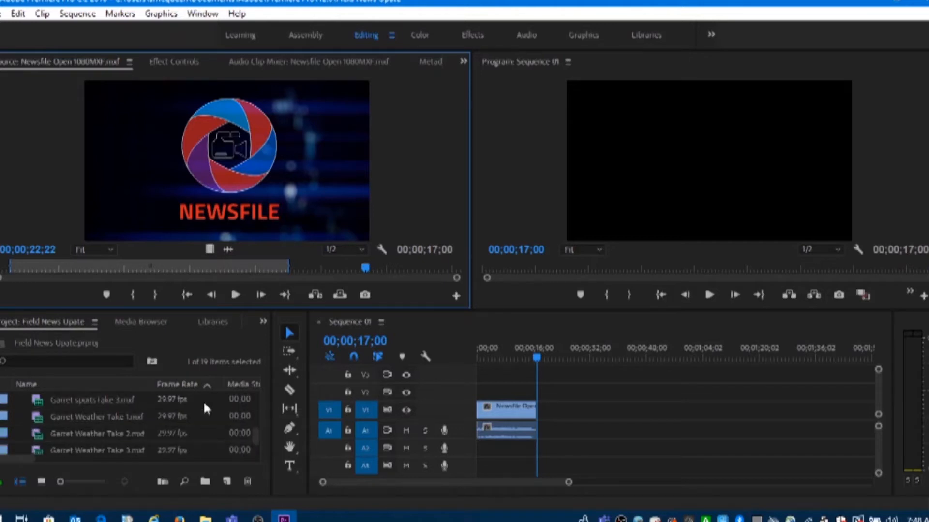
{"action": "scroll", "coordinate": [203, 400], "scroll_direction": "up", "scroll_amount": 4}
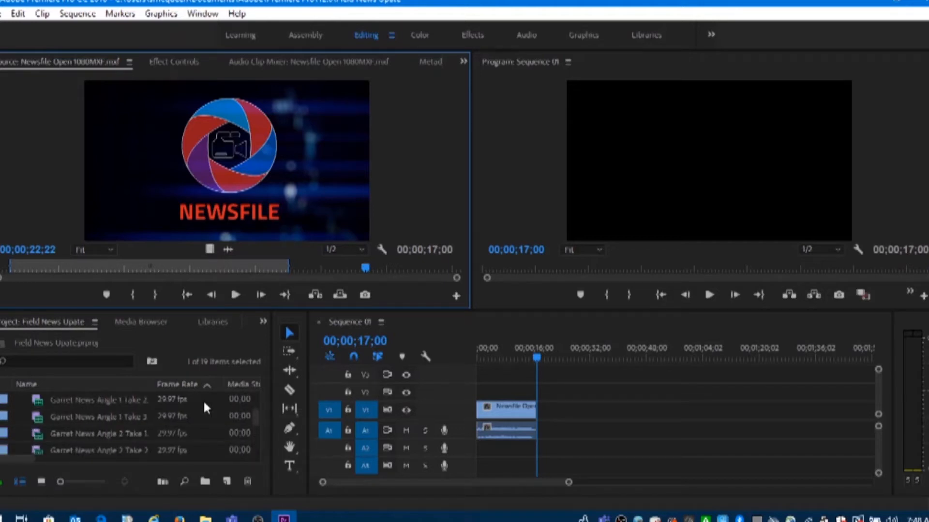
{"action": "scroll", "coordinate": [204, 405], "scroll_direction": "down", "scroll_amount": 1}
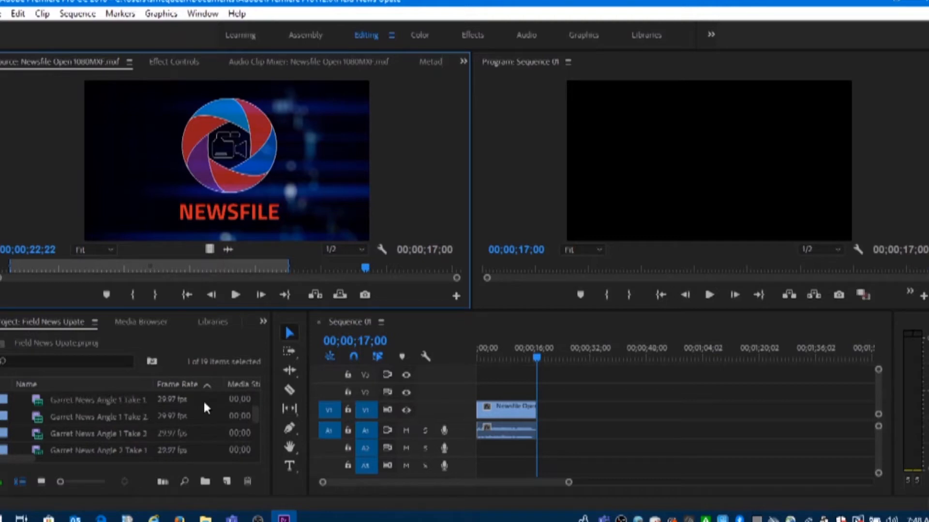
{"action": "double_click", "coordinate": [37, 433]}
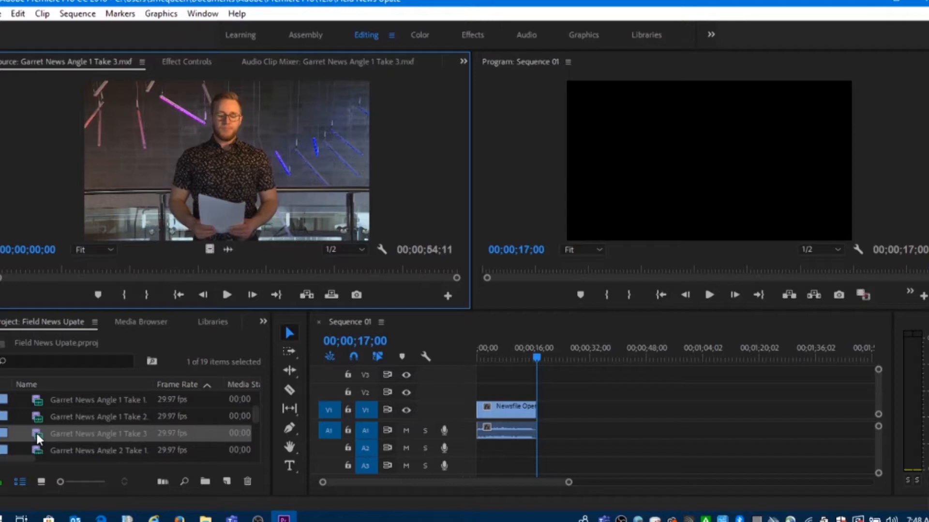
Preview the start of the Angle 1 Take 3 clip and mark its In point just before the anchor speaks, at 00;00;04;12
{"action": "left_click", "coordinate": [230, 295]}
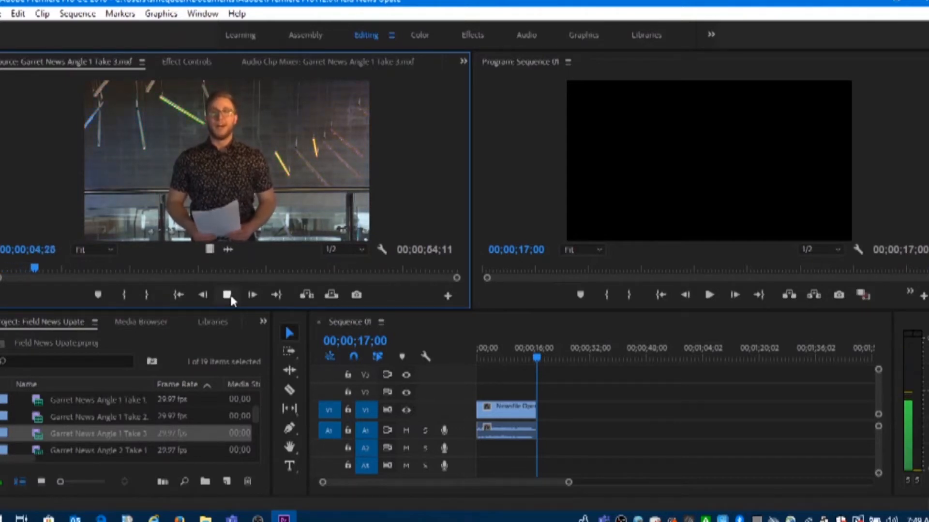
{"action": "left_click", "coordinate": [230, 297]}
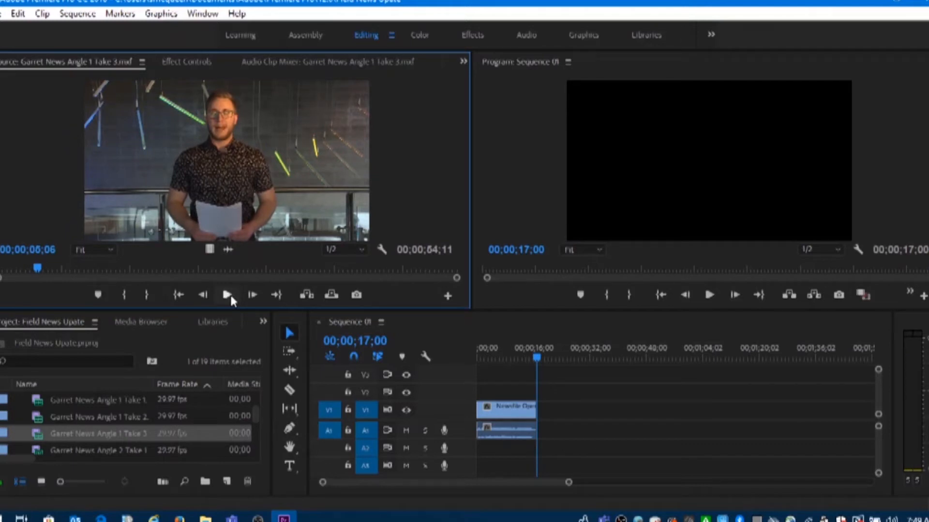
{"action": "key", "text": "Left"}
{"action": "key", "text": "Left"}
{"action": "key", "text": "Left"}
{"action": "key", "text": "Left"}
{"action": "key", "text": "Left"}
{"action": "key", "text": "Left"}
{"action": "key", "text": "Left"}
{"action": "key", "text": "Left"}
{"action": "key", "text": "Left"}
{"action": "key", "text": "Left"}
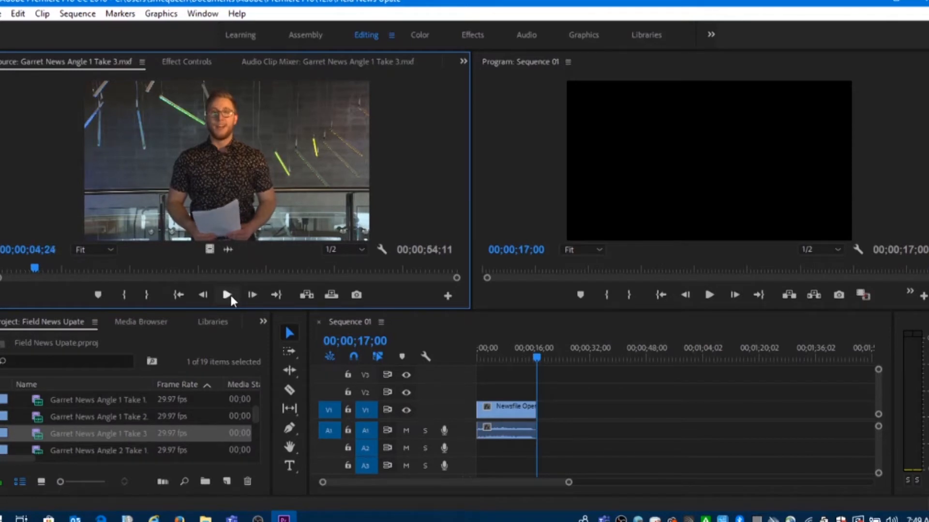
{"action": "key", "text": "Left"}
{"action": "key", "text": "Left"}
{"action": "key", "text": "Left"}
{"action": "key", "text": "Left"}
{"action": "key", "text": "Left"}
{"action": "key", "text": "Left"}
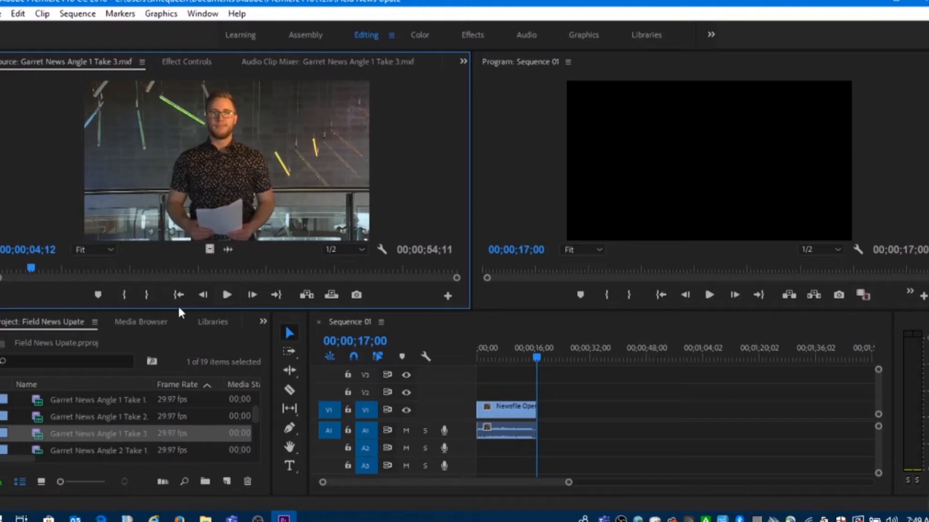
{"action": "left_click", "coordinate": [128, 291]}
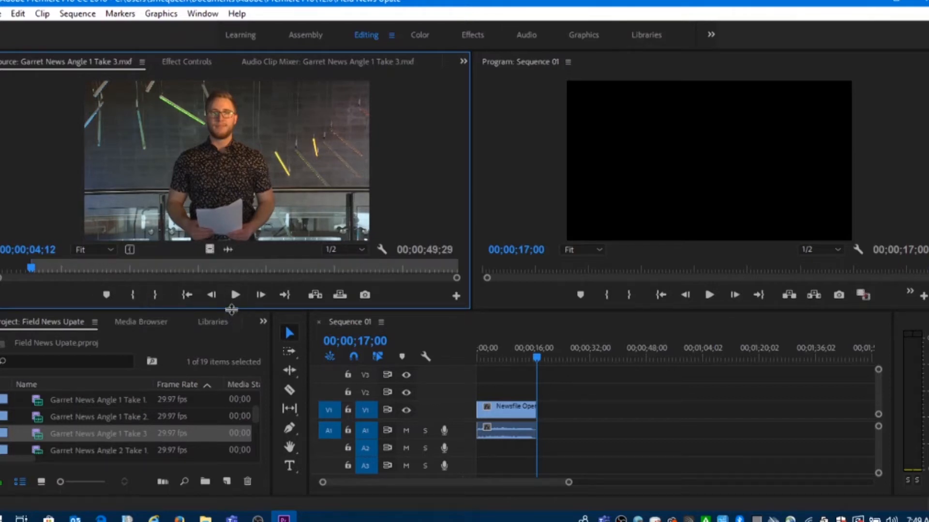
Review the end of the Angle 1 Take 3 clip and mark its Out point after the anchor's last words, at 00;00;51;19
{"action": "left_click", "coordinate": [236, 297]}
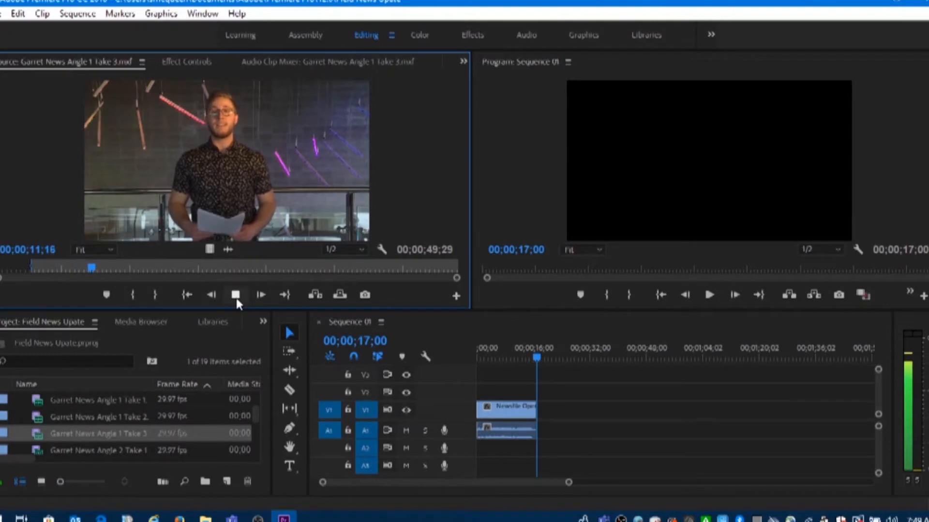
{"action": "left_click", "coordinate": [236, 296]}
{"action": "left_click_drag", "start_coordinate": [430, 268], "coordinate": [408, 266]}
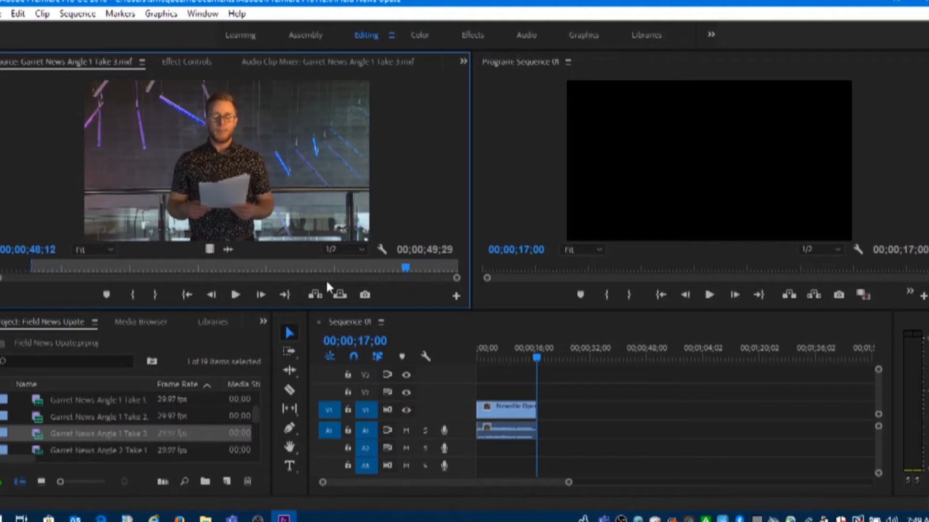
{"action": "left_click", "coordinate": [236, 294]}
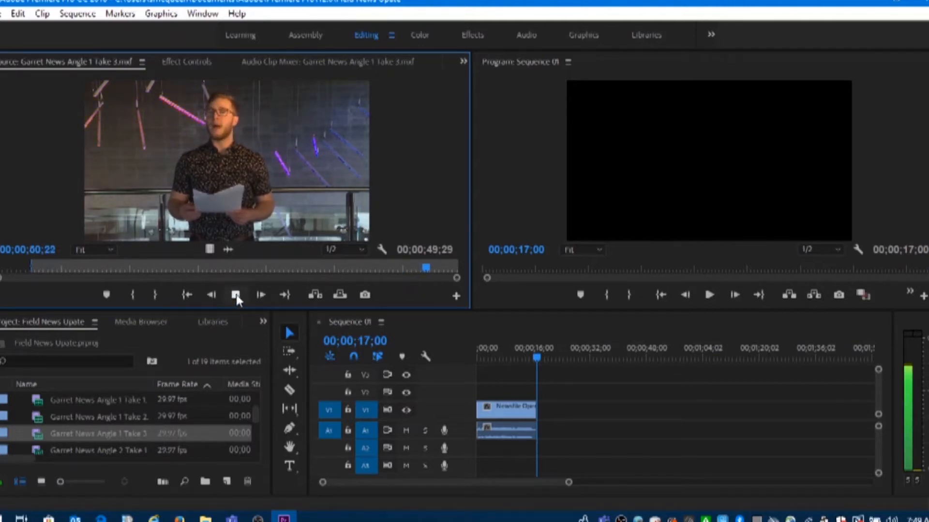
{"action": "left_click", "coordinate": [236, 295]}
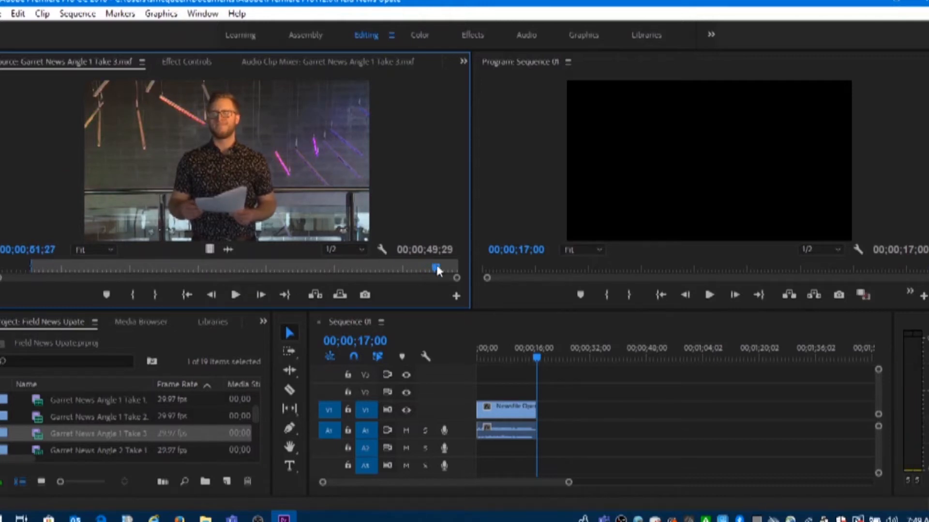
{"action": "left_click_drag", "start_coordinate": [434, 263], "coordinate": [426, 263]}
{"action": "key", "text": "space"}
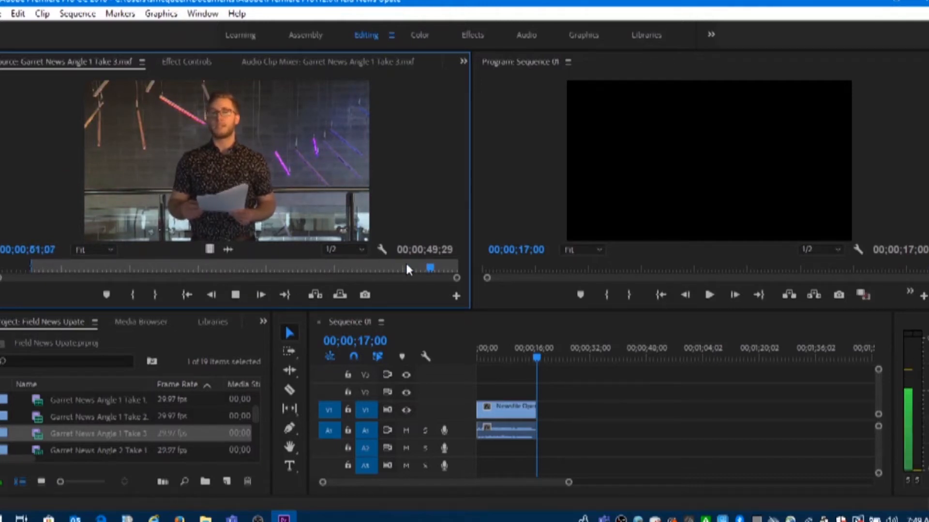
{"action": "left_click", "coordinate": [416, 266]}
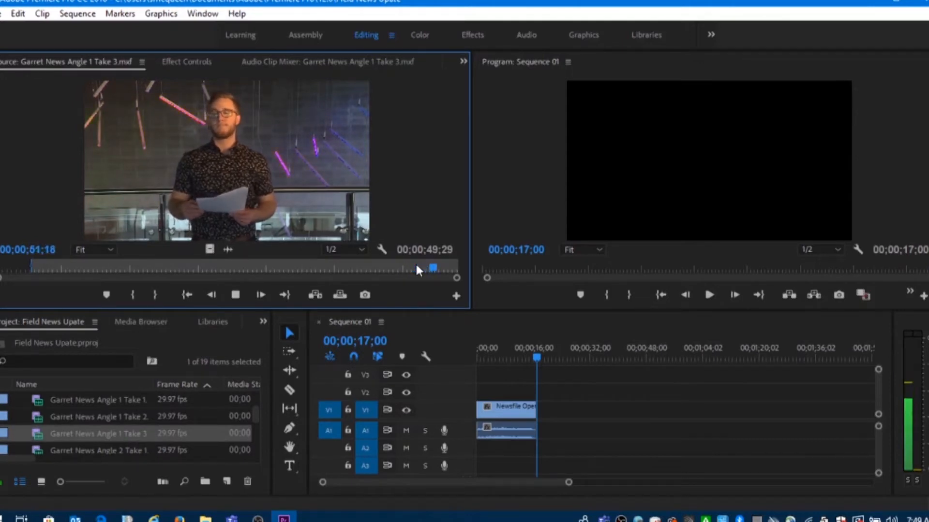
{"action": "key", "text": "space"}
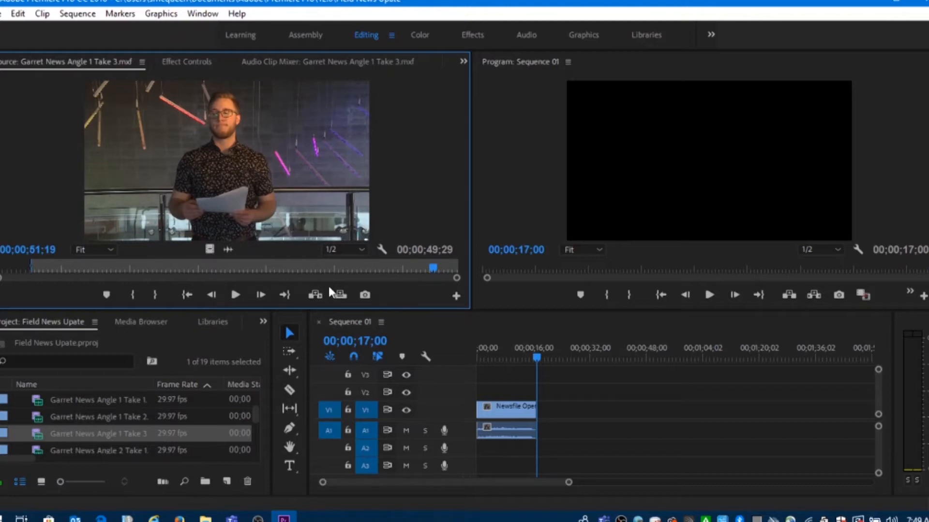
{"action": "left_click", "coordinate": [156, 295]}
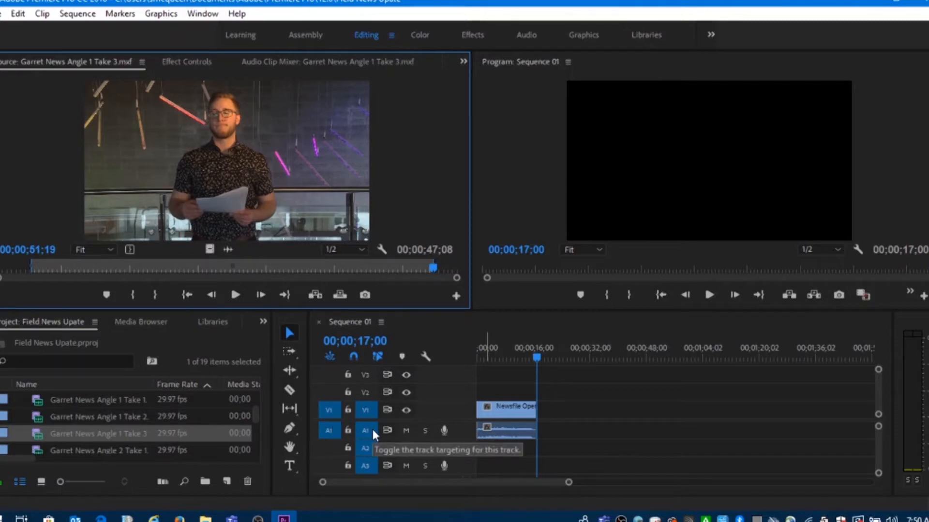
Insert the marked Angle 1 Take 3 clip after the opener in Sequence 01 and load the news Angle 2 Take 3 clip in the Source monitor
{"action": "left_click", "coordinate": [315, 296]}
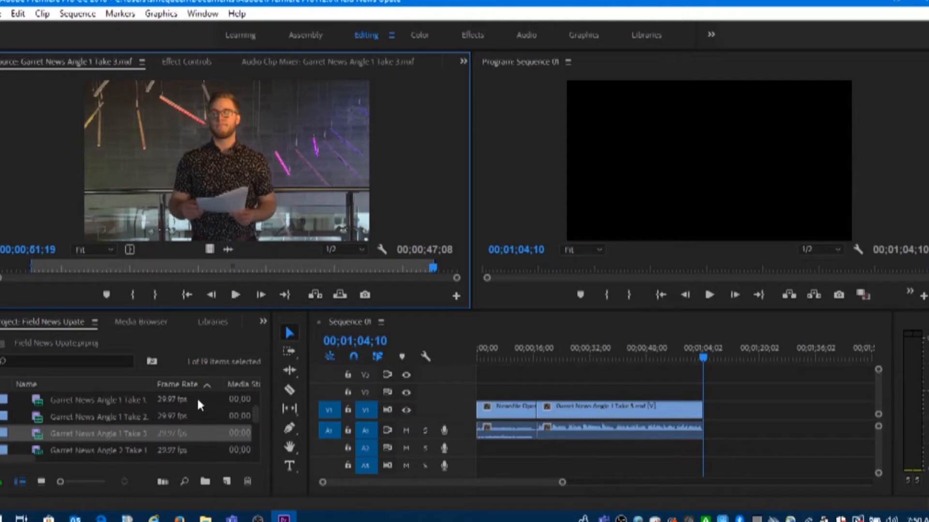
{"action": "scroll", "coordinate": [192, 395], "scroll_direction": "down", "scroll_amount": 2}
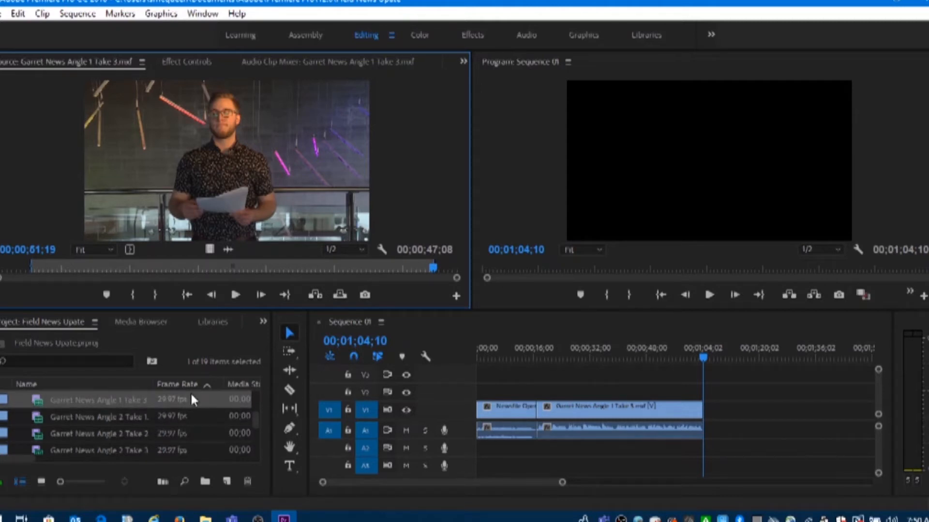
{"action": "scroll", "coordinate": [192, 397], "scroll_direction": "down", "scroll_amount": 1}
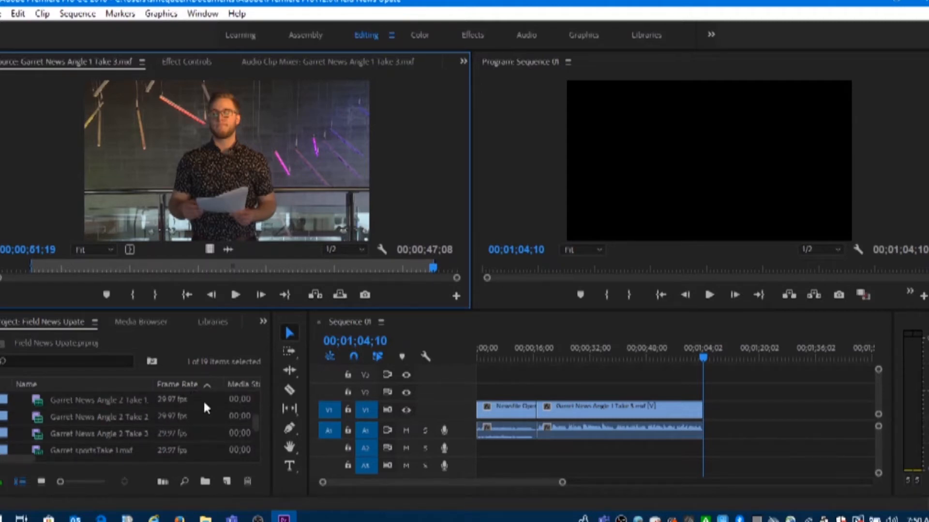
{"action": "double_click", "coordinate": [41, 432]}
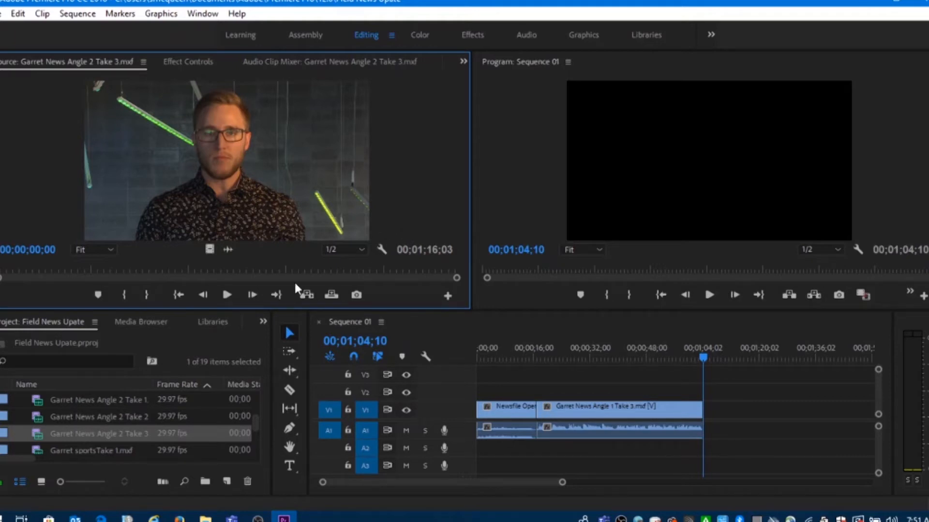
Preview the start of the Angle 2 Take 3 clip and mark its In point just before the anchor speaks, at 00;00;03;23
{"action": "left_click", "coordinate": [230, 291]}
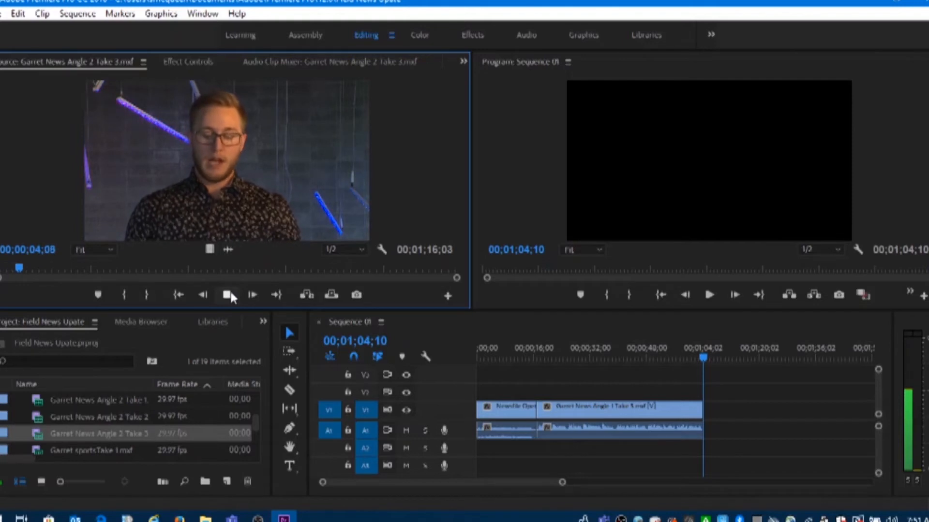
{"action": "left_click", "coordinate": [230, 291]}
{"action": "key", "text": "Left"}
{"action": "key", "text": "Left"}
{"action": "key", "text": "Left"}
{"action": "key", "text": "Left"}
{"action": "key", "text": "Left"}
{"action": "key", "text": "Left"}
{"action": "key", "text": "Left"}
{"action": "key", "text": "Left"}
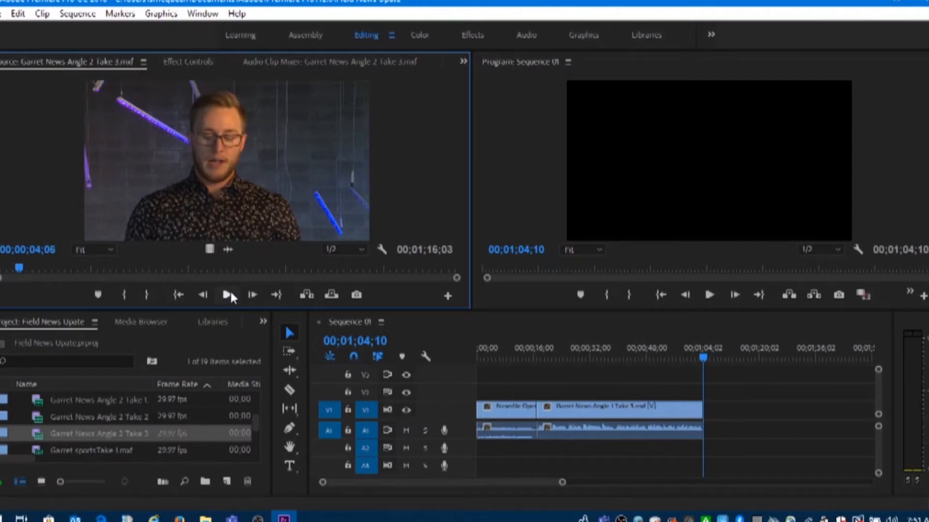
{"action": "key", "text": "Left"}
{"action": "key", "text": "Left"}
{"action": "key", "text": "Left"}
{"action": "key", "text": "Left"}
{"action": "key", "text": "Left"}
{"action": "key", "text": "Left"}
{"action": "key", "text": "Left"}
{"action": "key", "text": "Left"}
{"action": "key", "text": "Left"}
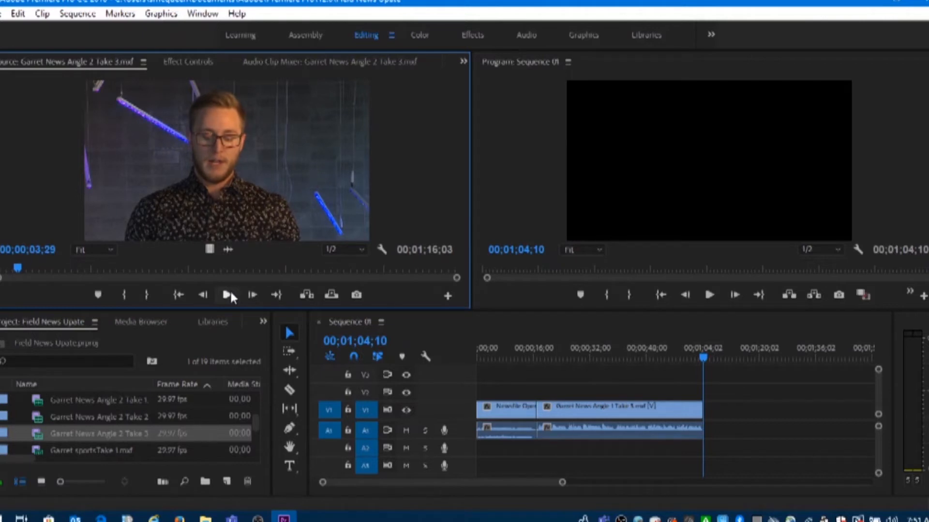
{"action": "key", "text": "Left"}
{"action": "key", "text": "Left"}
{"action": "key", "text": "Left"}
{"action": "key", "text": "Left"}
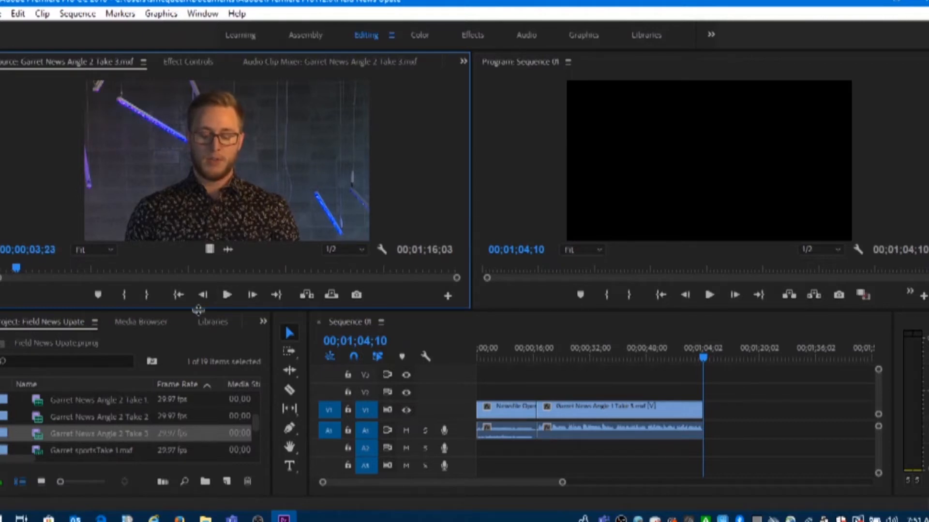
{"action": "left_click", "coordinate": [127, 294]}
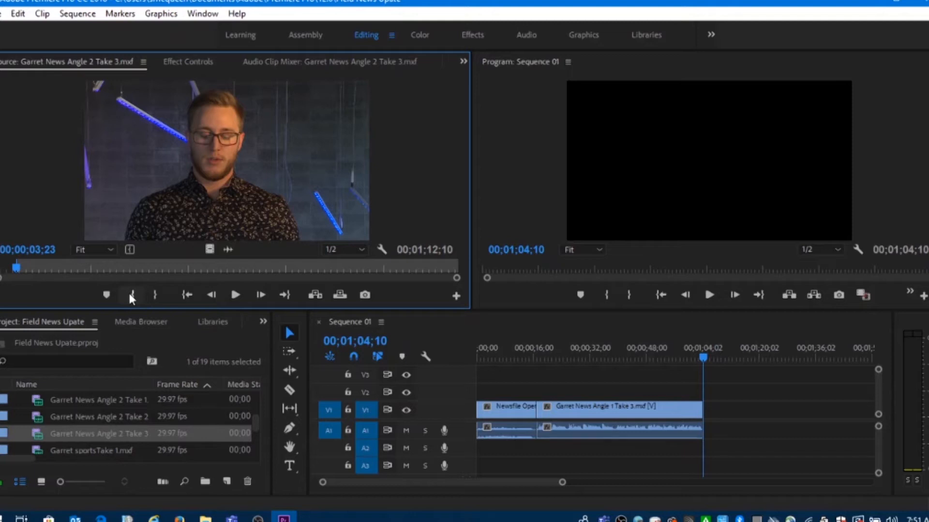
Review the end of the Angle 2 Take 3 clip, mark its Out point at 00;01;15;06, and insert it after the Angle 1 clip
{"action": "left_click", "coordinate": [423, 268]}
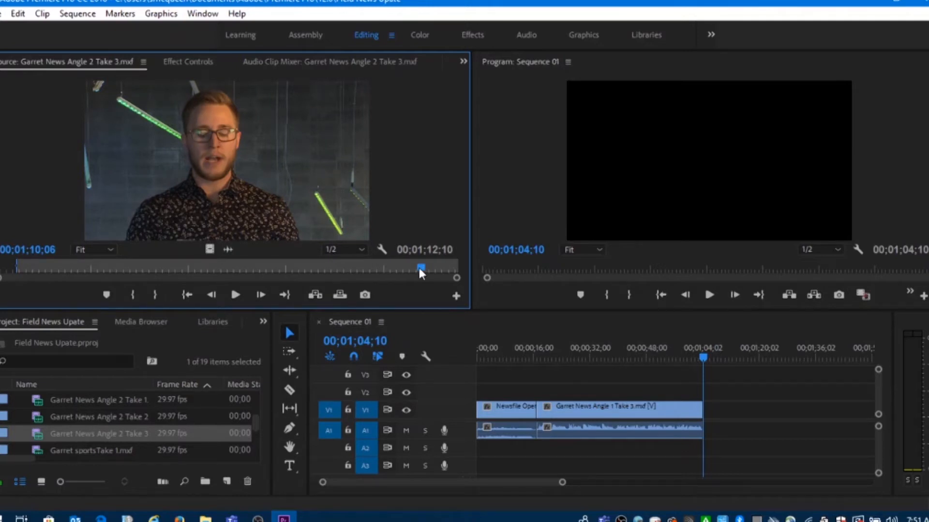
{"action": "key", "text": "space"}
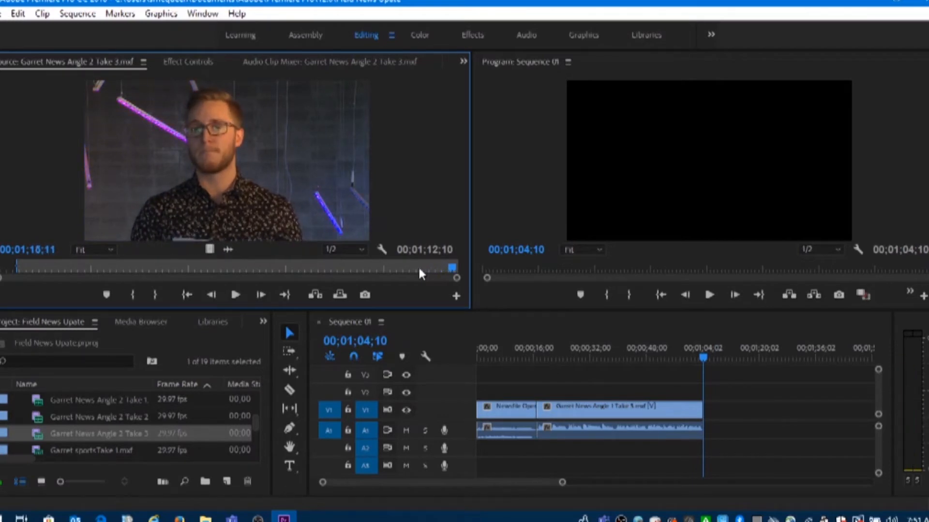
{"action": "key", "text": "Left"}
{"action": "key", "text": "Left"}
{"action": "key", "text": "Left"}
{"action": "key", "text": "Left"}
{"action": "key", "text": "Left"}
{"action": "left_click", "coordinate": [159, 298]}
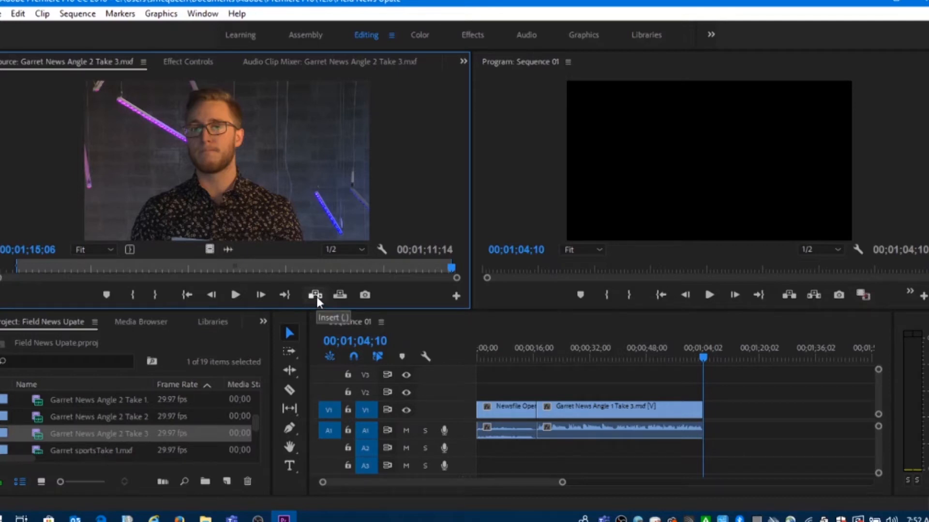
{"action": "left_click", "coordinate": [316, 297]}
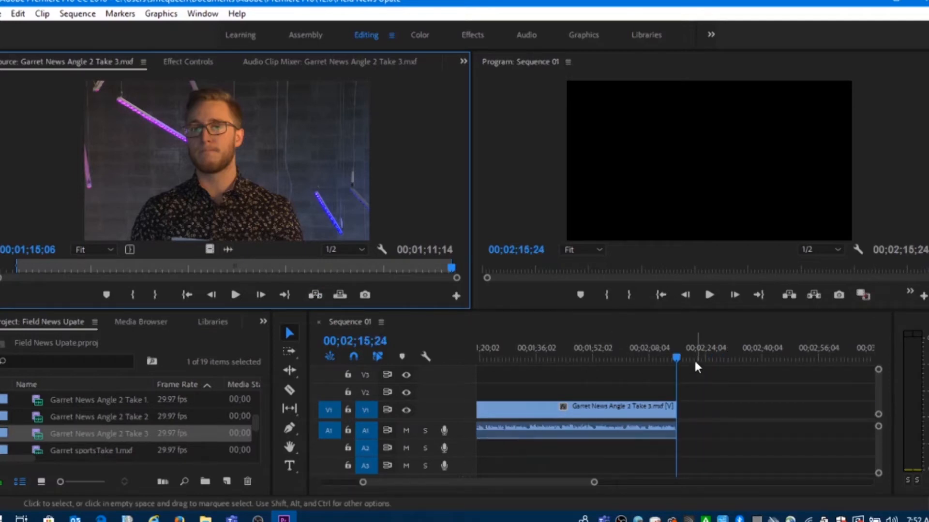
Step through the end of Sequence 01 and park the playhead on the last frame of the Angle 2 clip, at 00;02;15;23
{"action": "left_click", "coordinate": [678, 356]}
{"action": "mouse_move", "coordinate": [678, 355]}
{"action": "left_mouse_down"}
{"action": "mouse_move", "coordinate": [667, 355]}
{"action": "mouse_move", "coordinate": [675, 356]}
{"action": "left_mouse_up"}
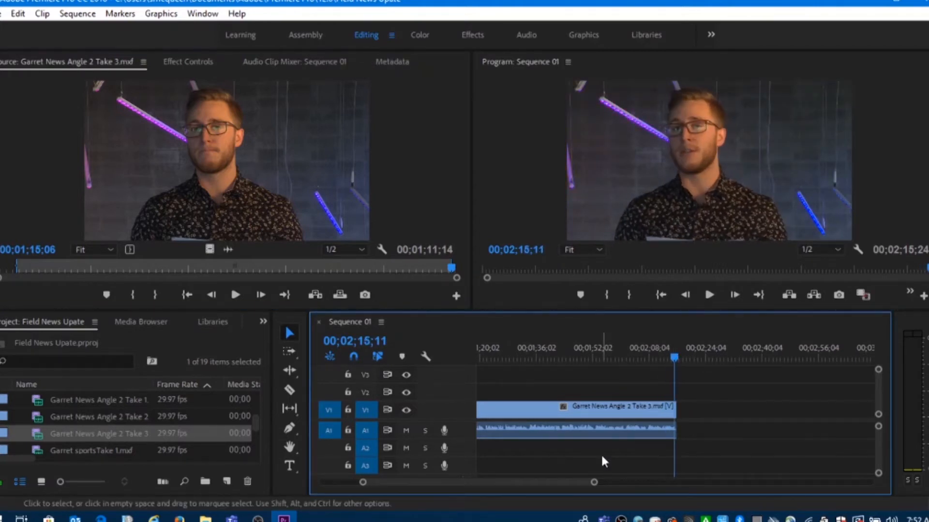
{"action": "left_click_drag", "start_coordinate": [595, 483], "coordinate": [500, 482]}
{"action": "key", "text": "Right"}
{"action": "key", "text": "Right"}
{"action": "key", "text": "Right"}
{"action": "key", "text": "Right"}
{"action": "key", "text": "Right"}
{"action": "key", "text": "Right"}
{"action": "key", "text": "Right"}
{"action": "key", "text": "Right"}
{"action": "key", "text": "Right"}
{"action": "key", "text": "Right"}
{"action": "key", "text": "Right"}
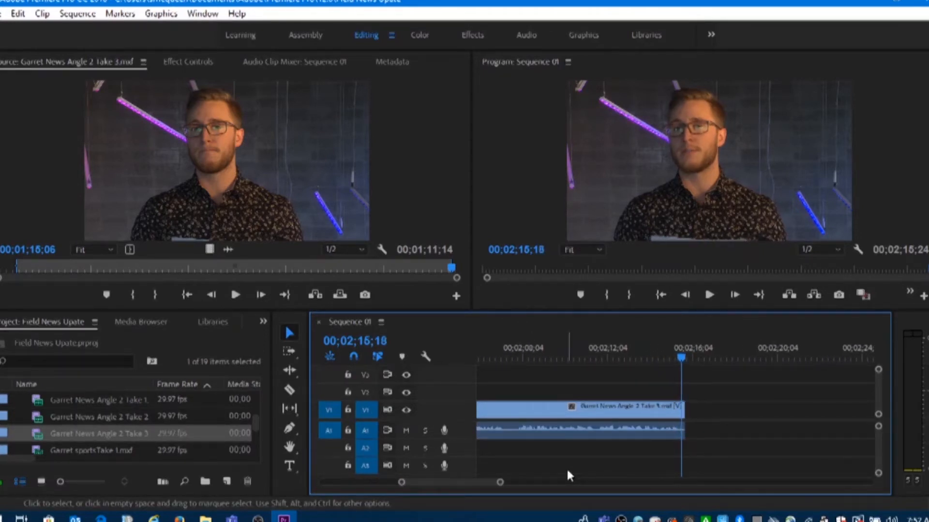
{"action": "key", "text": "Right"}
{"action": "key", "text": "Right"}
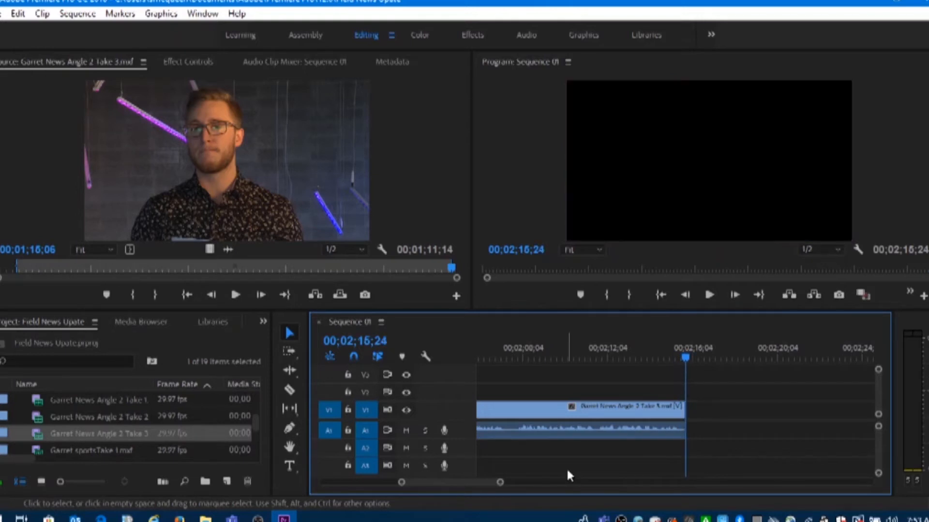
{"action": "key", "text": "Left"}
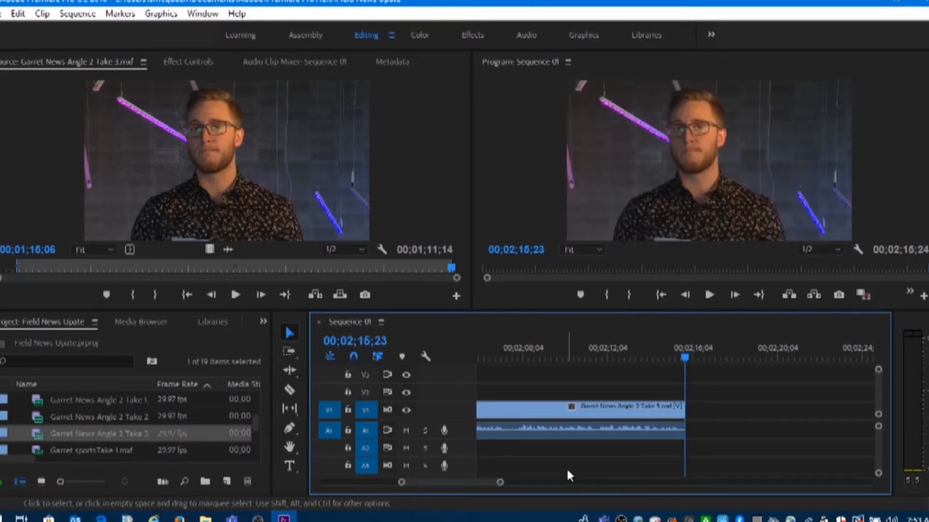
{"action": "key", "text": "Right"}
{"action": "key", "text": "Left"}
{"action": "left_click_drag", "start_coordinate": [502, 484], "coordinate": [642, 493]}
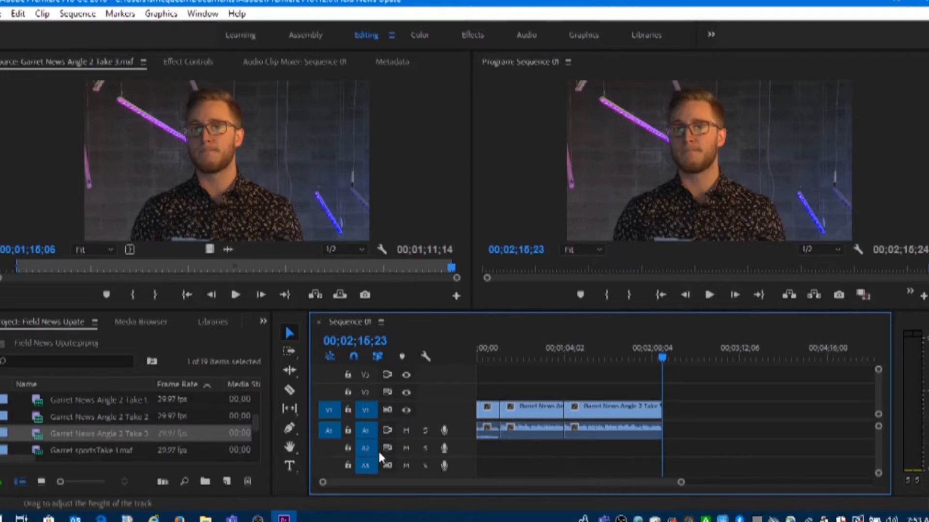
Load the 1st Year Sports Sting clip in the Source monitor and mark its In point before the title enters, at 00;00;00;10
{"action": "left_click_drag", "start_coordinate": [257, 422], "coordinate": [258, 397]}
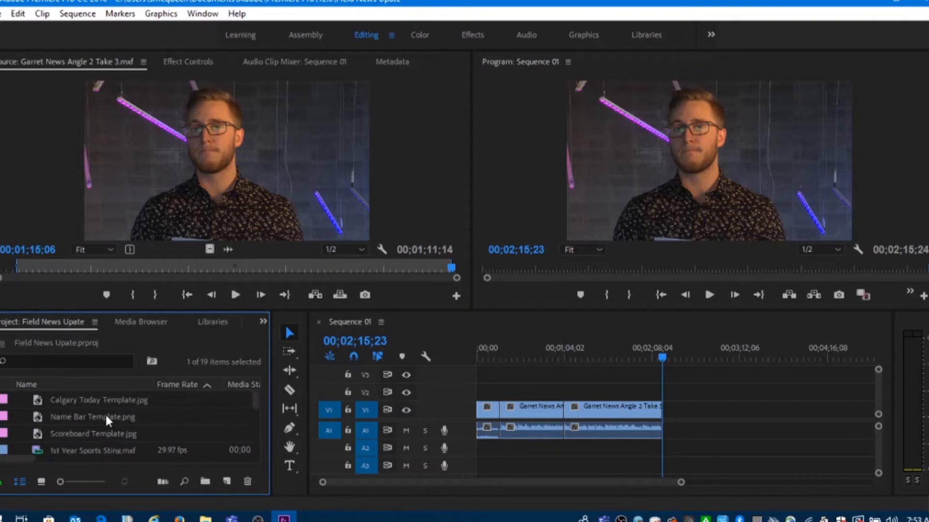
{"action": "scroll", "coordinate": [106, 415], "scroll_direction": "down", "scroll_amount": 1}
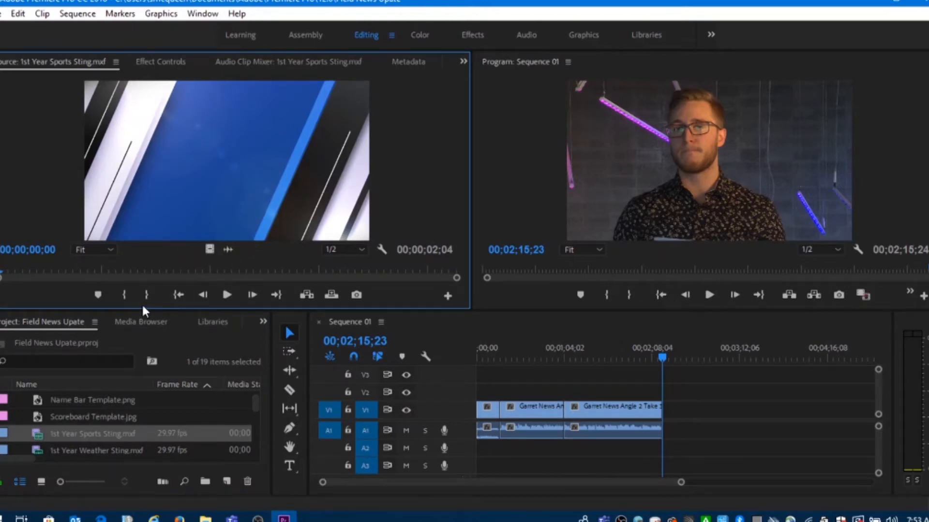
{"action": "left_click", "coordinate": [226, 295]}
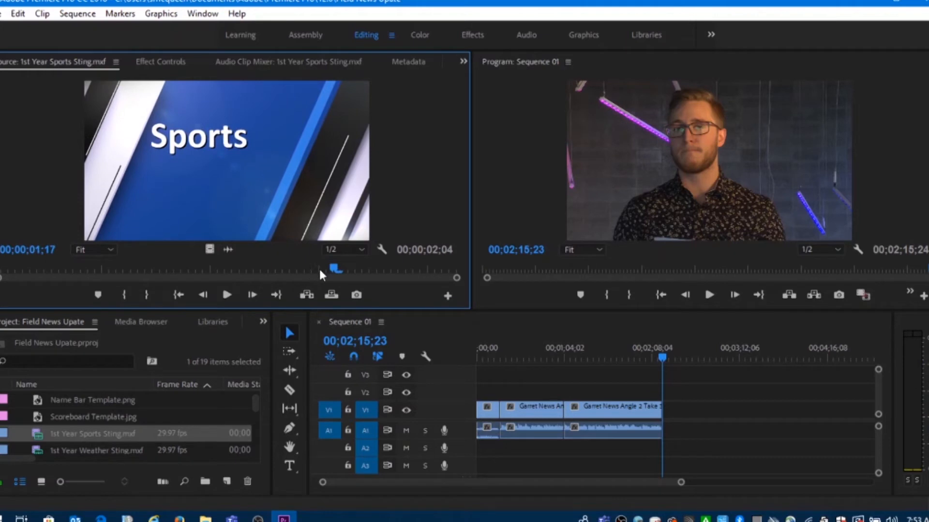
{"action": "left_click_drag", "start_coordinate": [336, 267], "coordinate": [70, 258]}
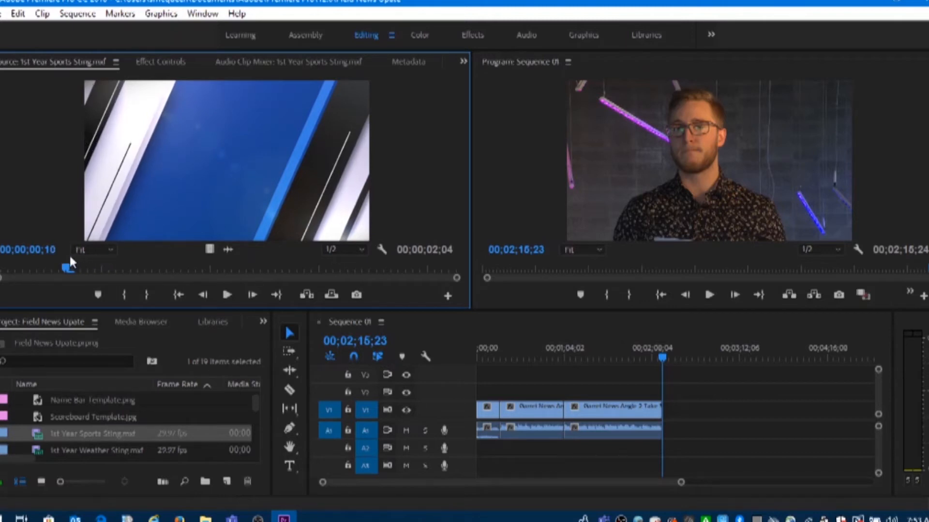
{"action": "left_click", "coordinate": [124, 295]}
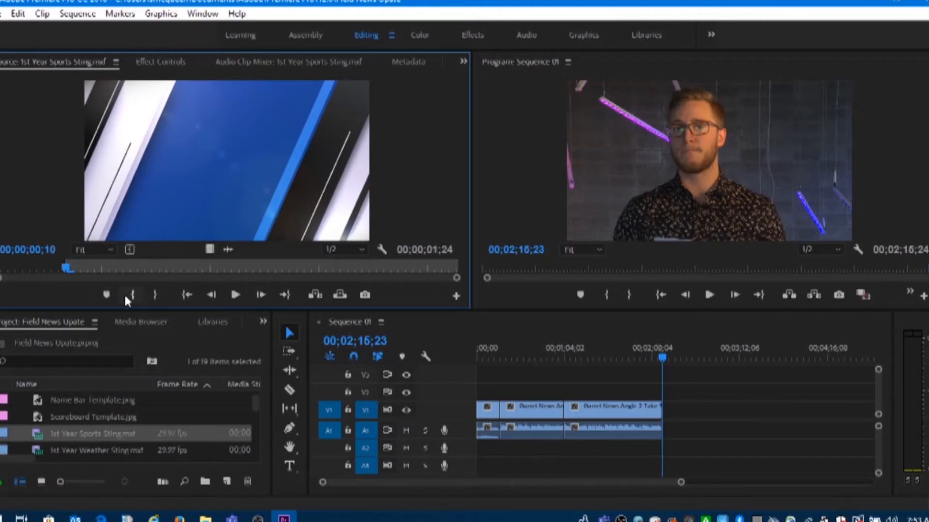
Preview the sports sting and mark its Out point while the Sports title is displayed, at 00;00;01;14
{"action": "left_click", "coordinate": [236, 295]}
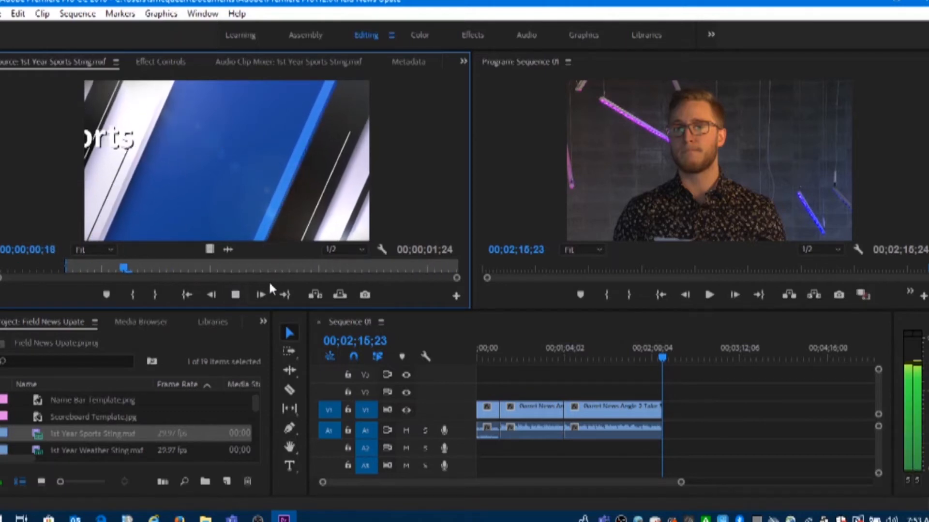
{"action": "left_click", "coordinate": [235, 295]}
{"action": "left_click_drag", "start_coordinate": [321, 267], "coordinate": [186, 268]}
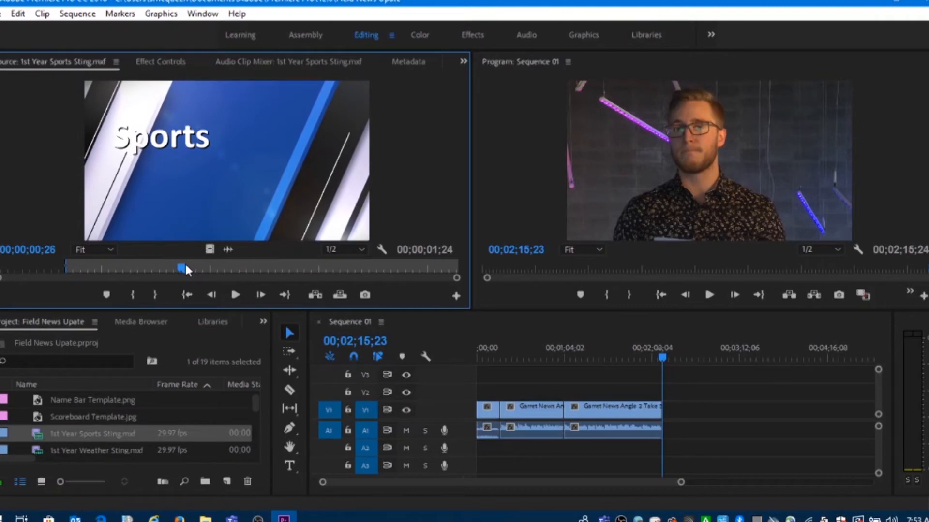
{"action": "left_click", "coordinate": [235, 294]}
{"action": "left_click_drag", "start_coordinate": [329, 267], "coordinate": [311, 269]}
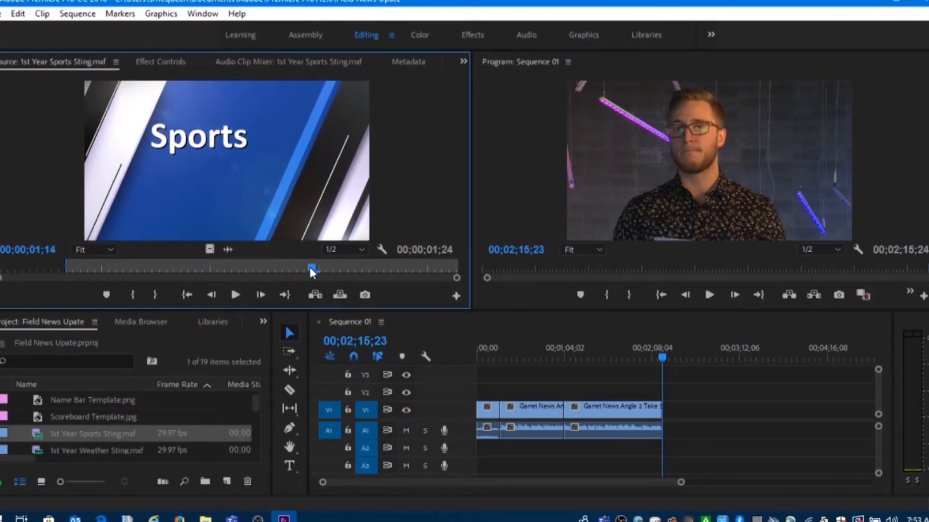
{"action": "left_click", "coordinate": [154, 292]}
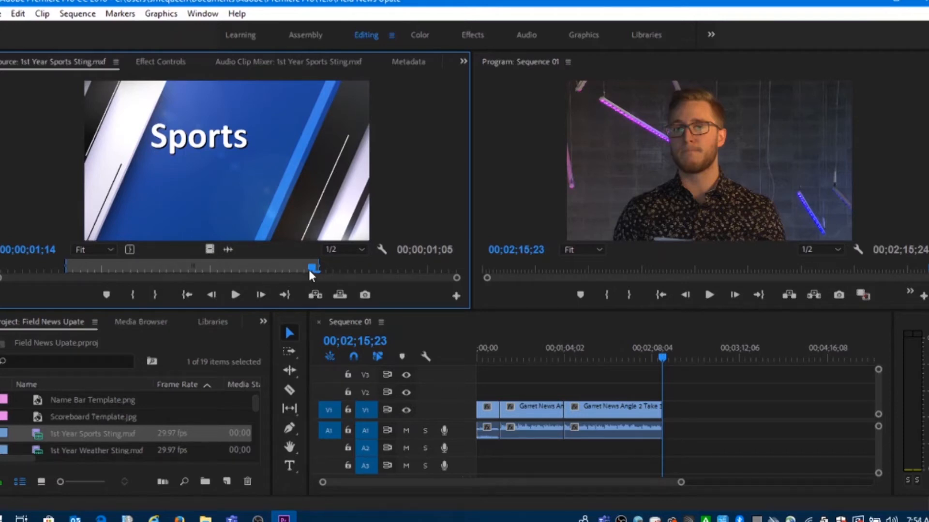
Replay the marked part of the sports sting and set an earlier Out point at 00;00;01;06
{"action": "left_click_drag", "start_coordinate": [312, 267], "coordinate": [211, 267]}
{"action": "left_click", "coordinate": [234, 294]}
{"action": "left_click", "coordinate": [234, 295]}
{"action": "left_click_drag", "start_coordinate": [239, 267], "coordinate": [111, 267]}
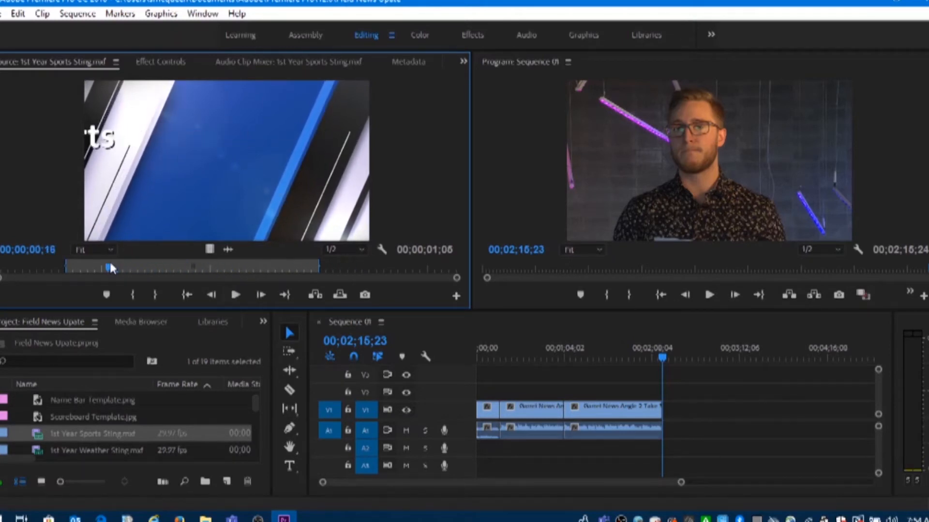
{"action": "left_click", "coordinate": [236, 296]}
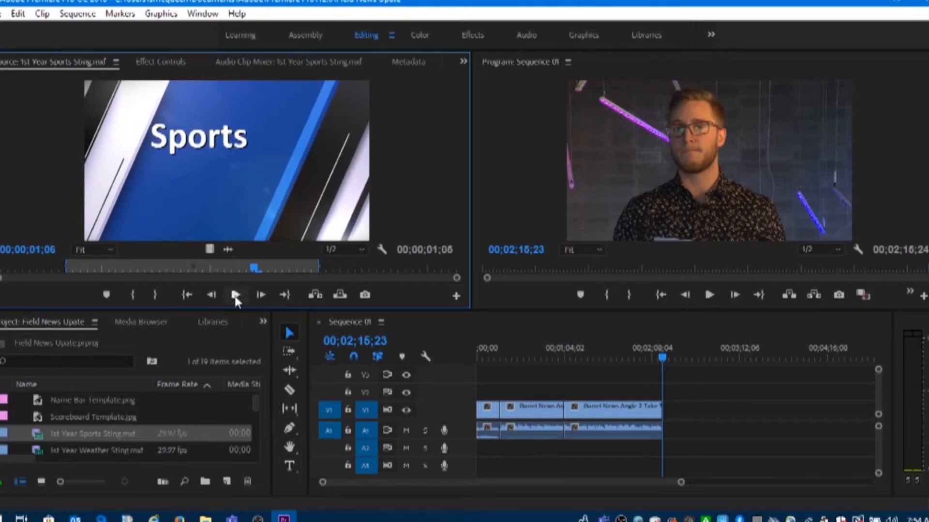
{"action": "left_click", "coordinate": [155, 295]}
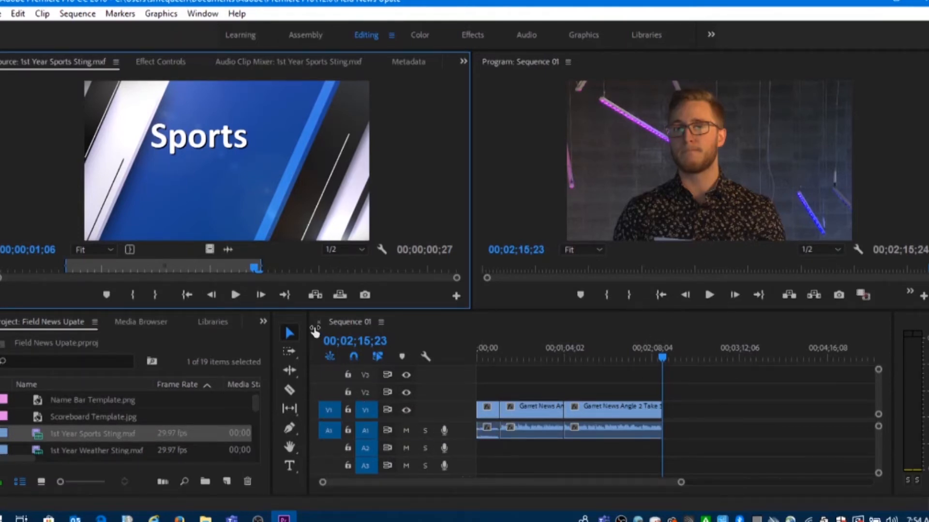
Insert the marked sports sting at the playhead in Sequence 01 and select the inserted clip in the timeline
{"action": "left_click", "coordinate": [315, 295]}
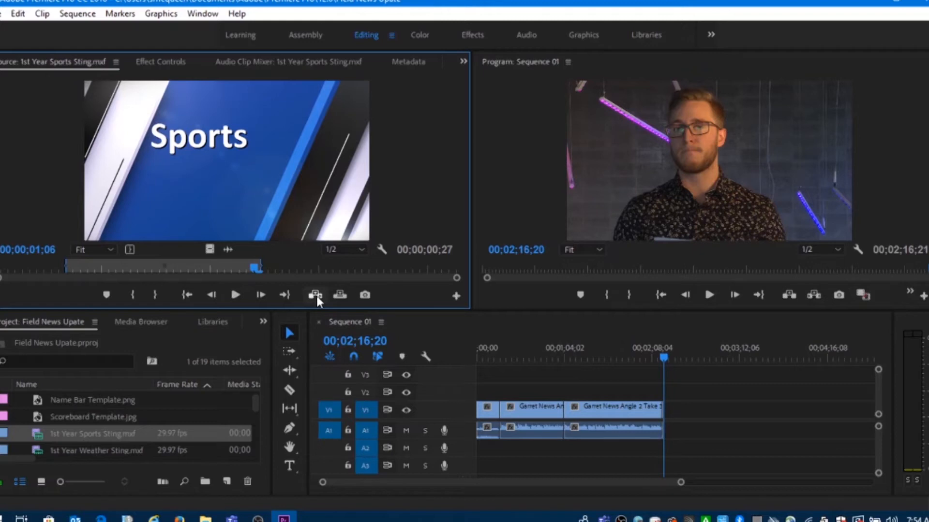
{"action": "left_click_drag", "start_coordinate": [680, 482], "coordinate": [542, 463]}
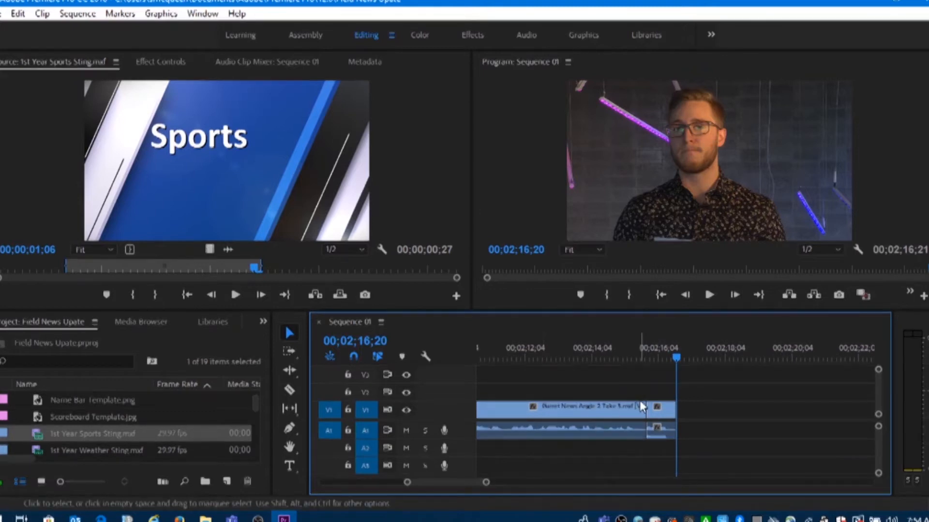
{"action": "left_click", "coordinate": [658, 415]}
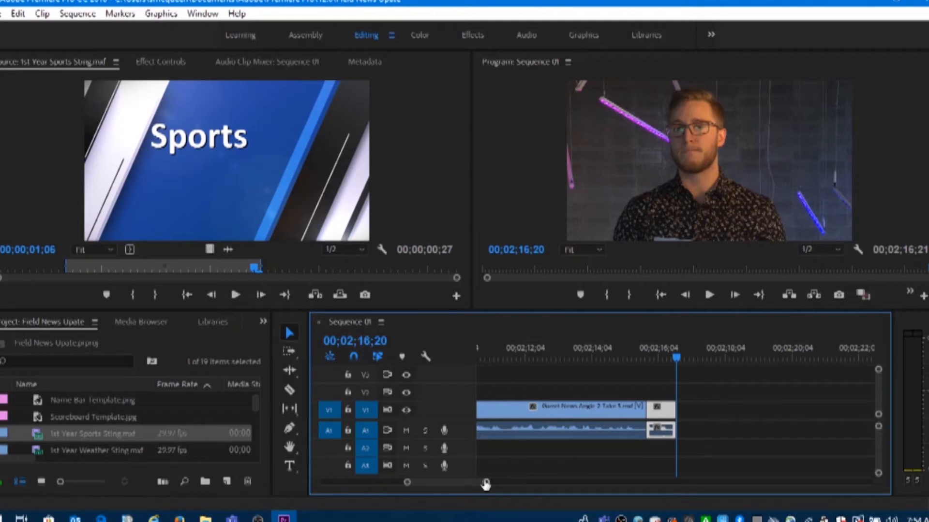
{"action": "left_click_drag", "start_coordinate": [486, 484], "coordinate": [521, 483]}
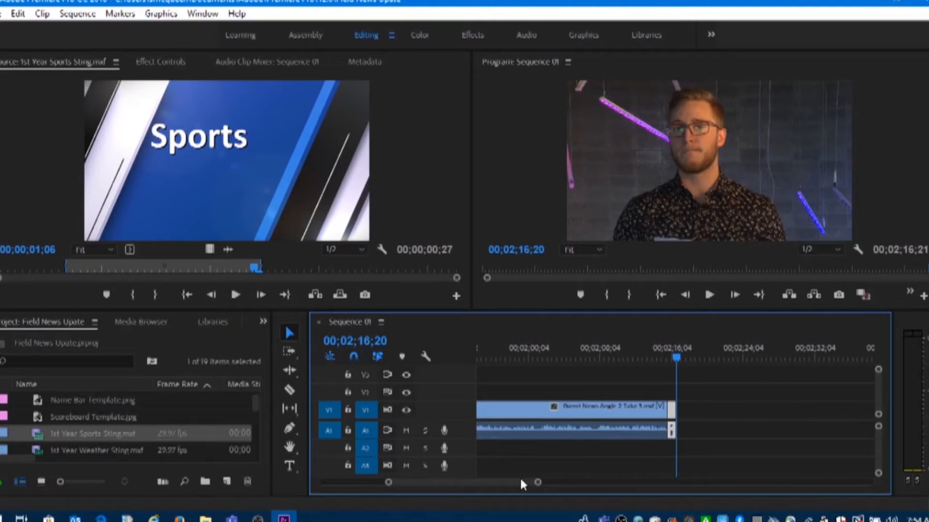
Load the sports Take 3 clip in the Source monitor and mark its In point just before the anchor speaks, at 00;00;04;14
{"action": "scroll", "coordinate": [208, 424], "scroll_direction": "down", "scroll_amount": 1}
{"action": "scroll", "coordinate": [208, 425], "scroll_direction": "down", "scroll_amount": 6}
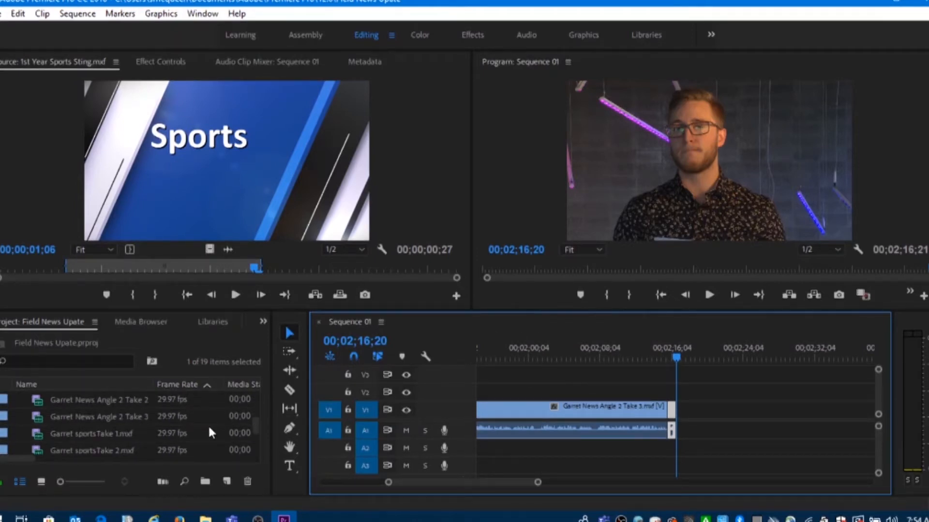
{"action": "scroll", "coordinate": [208, 425], "scroll_direction": "down", "scroll_amount": 1}
{"action": "scroll", "coordinate": [210, 432], "scroll_direction": "down", "scroll_amount": 1}
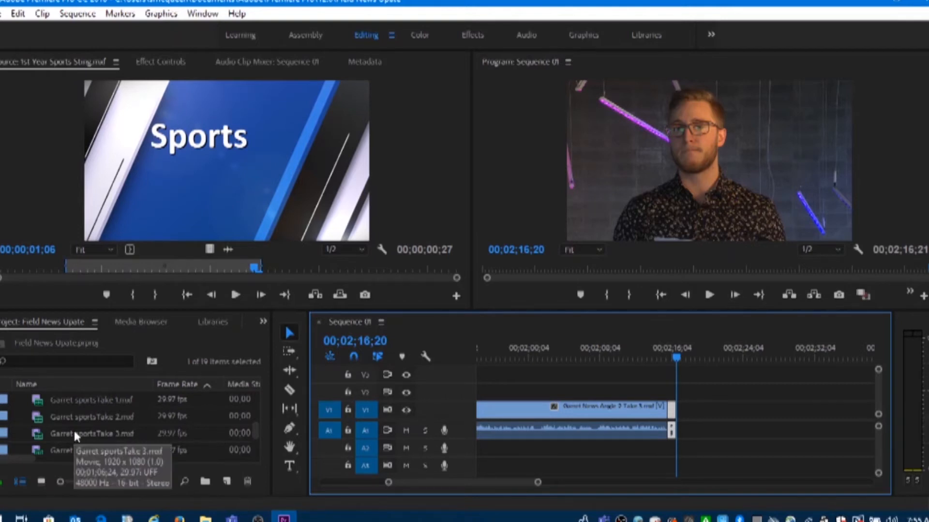
{"action": "double_click", "coordinate": [37, 432]}
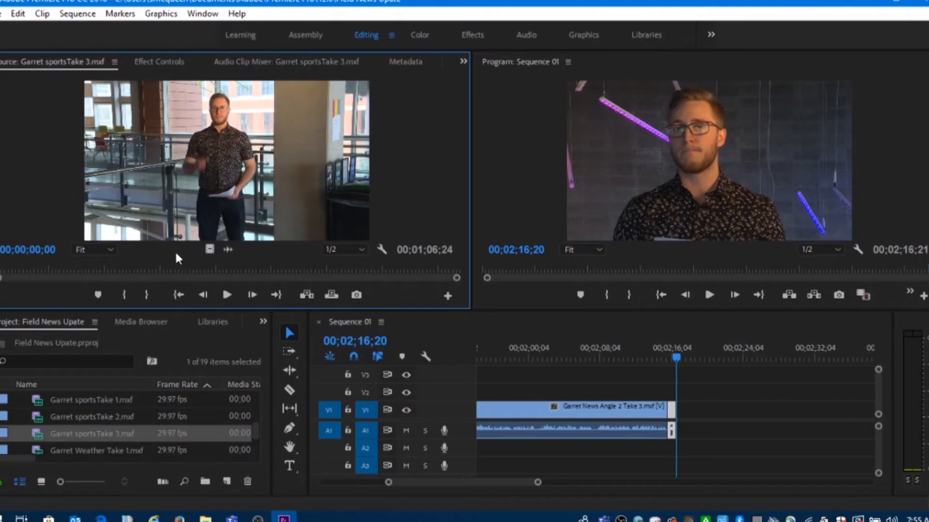
{"action": "left_click", "coordinate": [226, 294]}
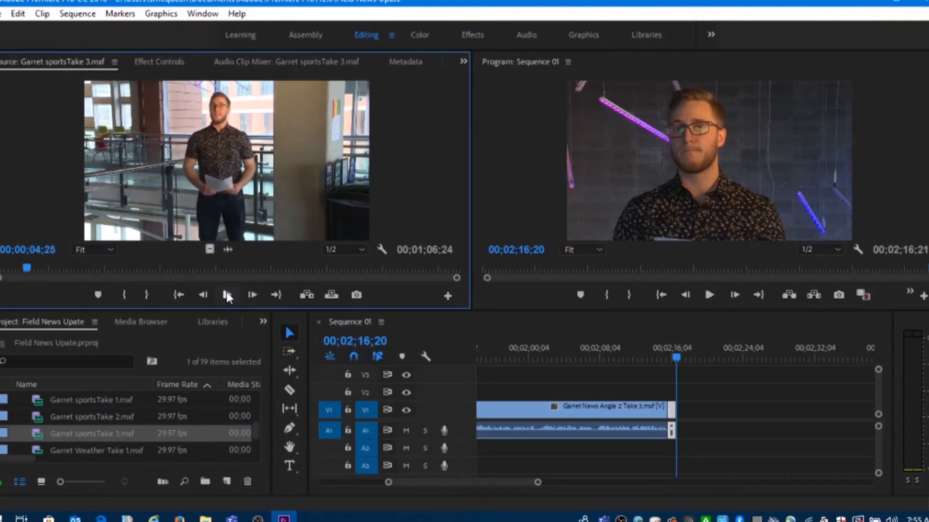
{"action": "key", "text": "Left"}
{"action": "key", "text": "Left"}
{"action": "key", "text": "Left"}
{"action": "key", "text": "Left"}
{"action": "key", "text": "Left"}
{"action": "key", "text": "Left"}
{"action": "key", "text": "Left"}
{"action": "key", "text": "Left"}
{"action": "key", "text": "Left"}
{"action": "left_click", "coordinate": [129, 294]}
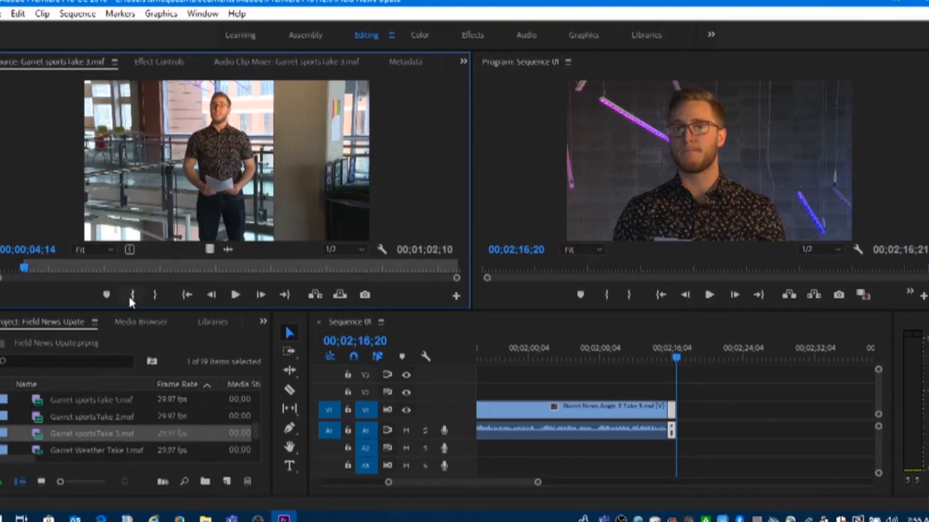
Mark the sports take's Out point after the anchor finishes, at 00;01;05;21, and insert the clip at the playhead in Sequence 01
{"action": "left_click", "coordinate": [234, 295]}
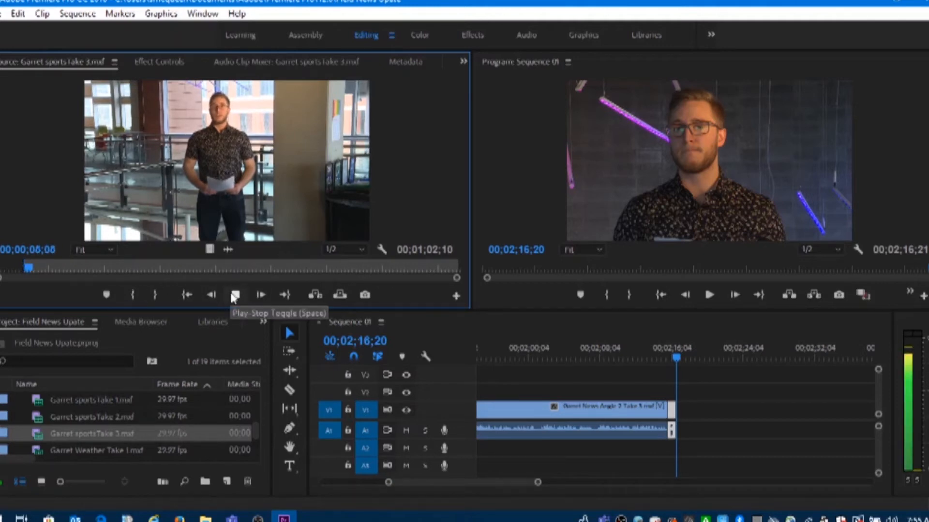
{"action": "left_click", "coordinate": [234, 295]}
{"action": "left_click_drag", "start_coordinate": [420, 270], "coordinate": [414, 271]}
{"action": "key", "text": "space"}
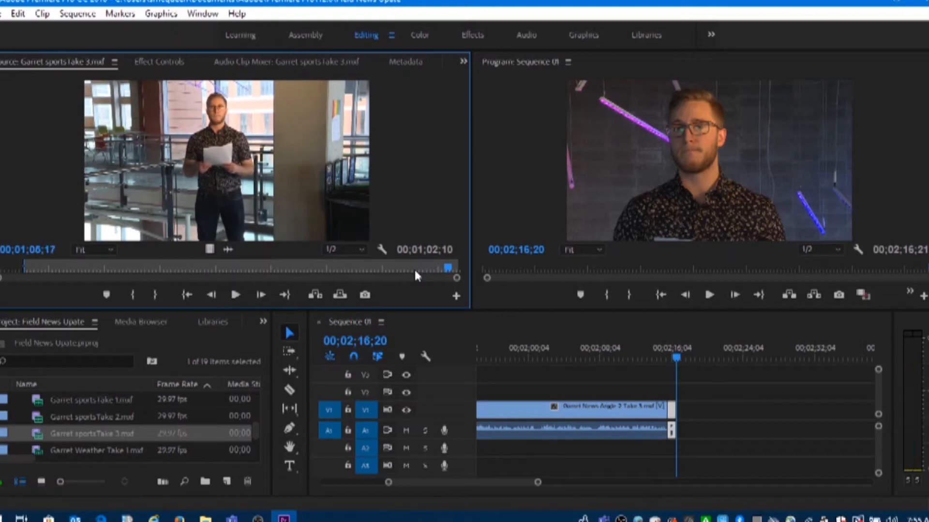
{"action": "key", "text": "Right"}
{"action": "key", "text": "Right"}
{"action": "key", "text": "Right"}
{"action": "key", "text": "Right"}
{"action": "left_click", "coordinate": [151, 296]}
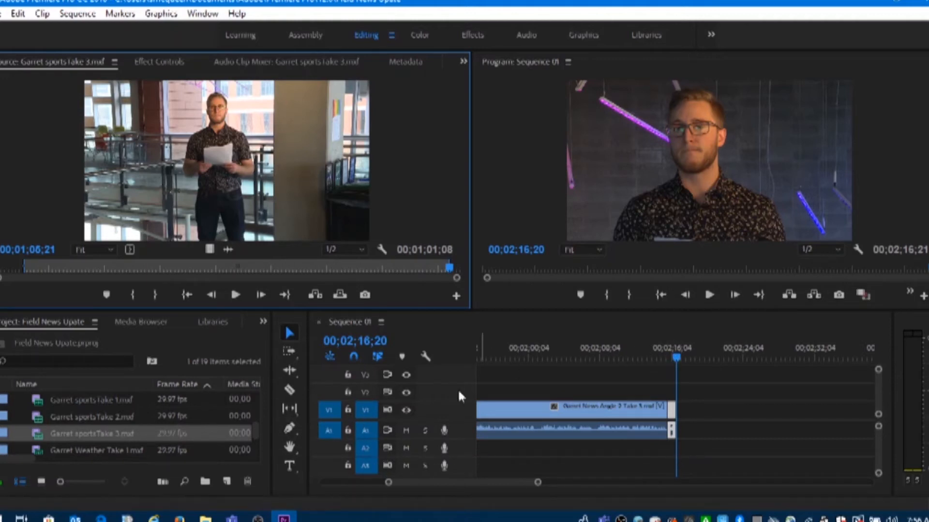
{"action": "left_click", "coordinate": [315, 294]}
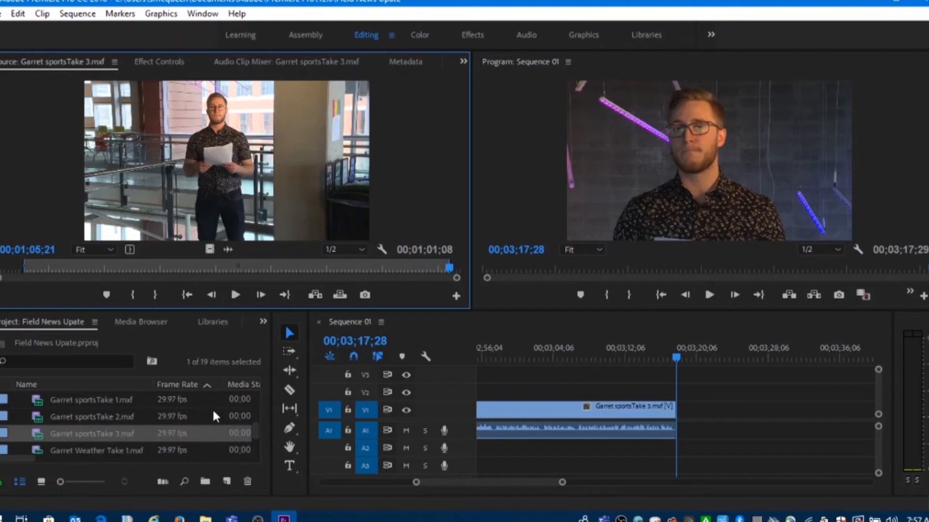
Load the 1st Year Weather Sting clip in the Source monitor and mark its In point before the title enters, at 00;00;00;09
{"action": "scroll", "coordinate": [212, 407], "scroll_direction": "up", "scroll_amount": 5}
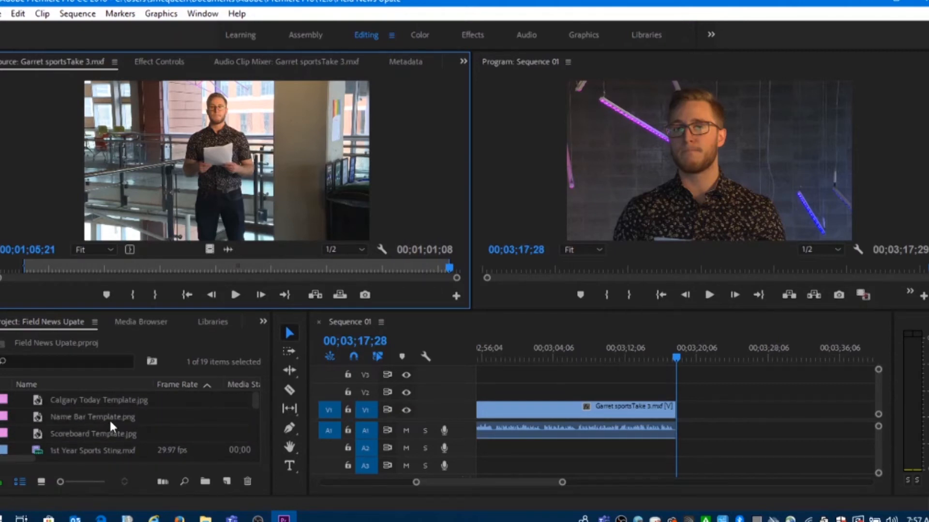
{"action": "scroll", "coordinate": [197, 432], "scroll_direction": "down", "scroll_amount": 2}
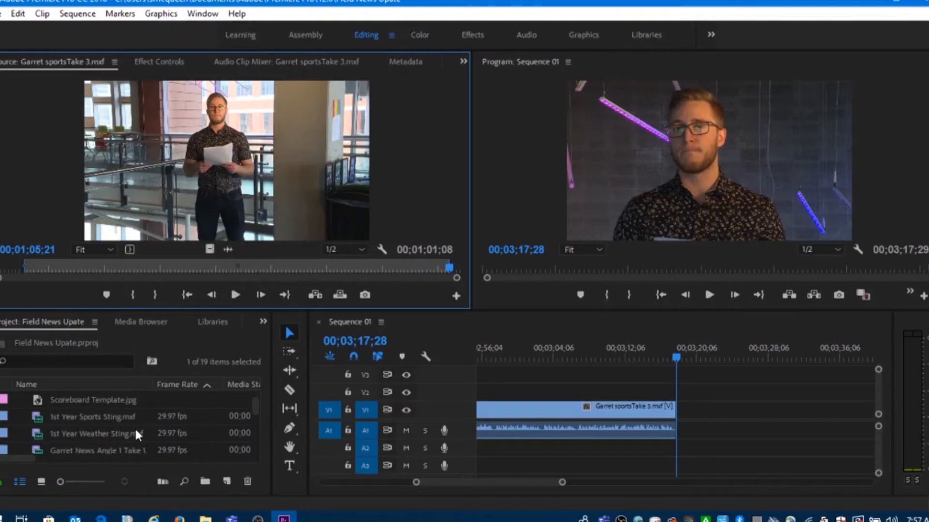
{"action": "double_click", "coordinate": [41, 431]}
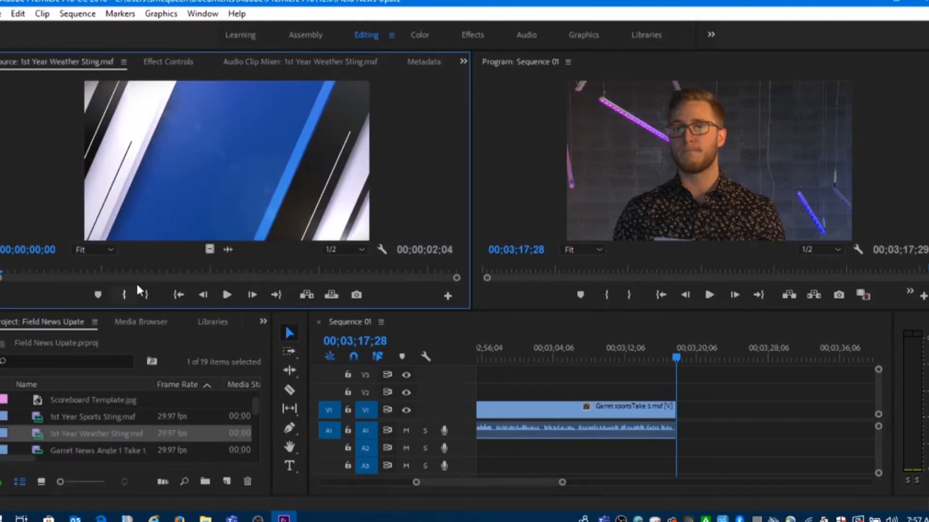
{"action": "left_click", "coordinate": [226, 296]}
{"action": "left_click", "coordinate": [227, 295]}
{"action": "left_click_drag", "start_coordinate": [174, 265], "coordinate": [62, 272]}
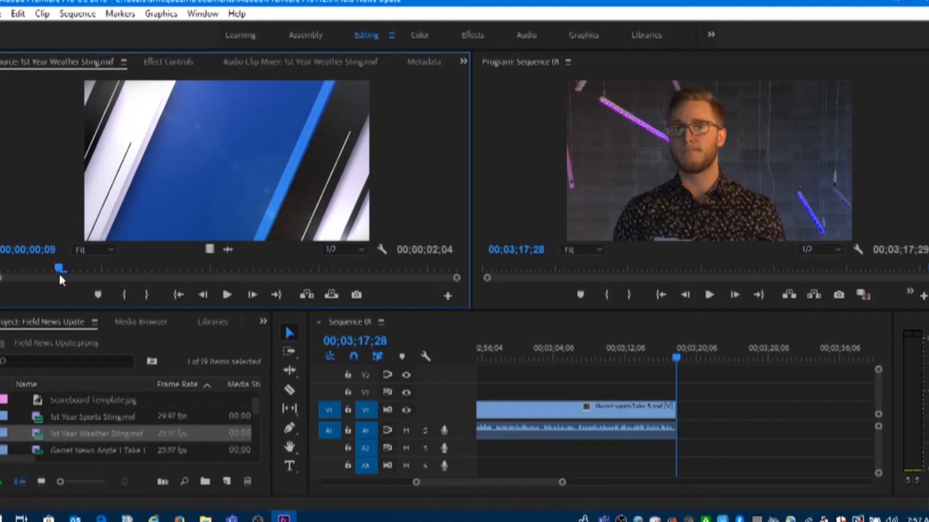
{"action": "left_click", "coordinate": [125, 295]}
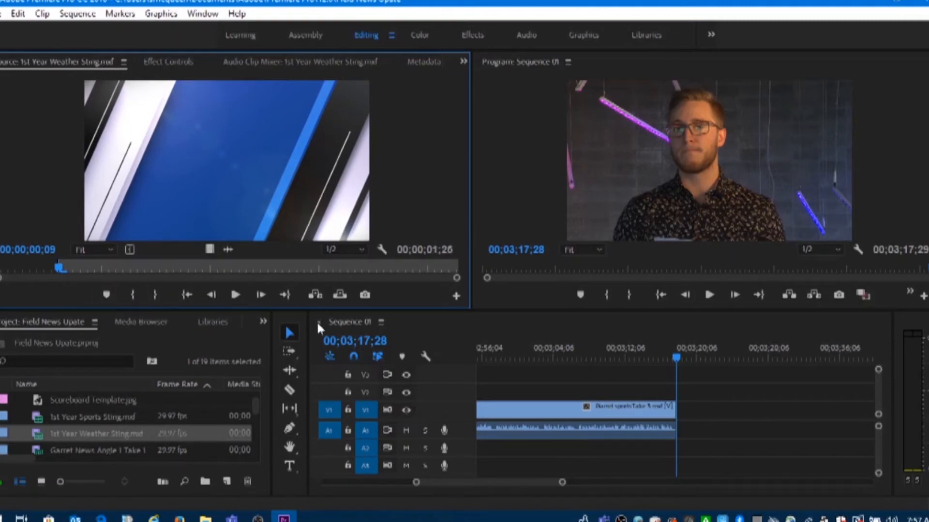
Mark the weather sting's Out point while the Weather title is displayed, at 00;00;01;20, and insert it at the playhead in Sequence 01
{"action": "left_click", "coordinate": [237, 294]}
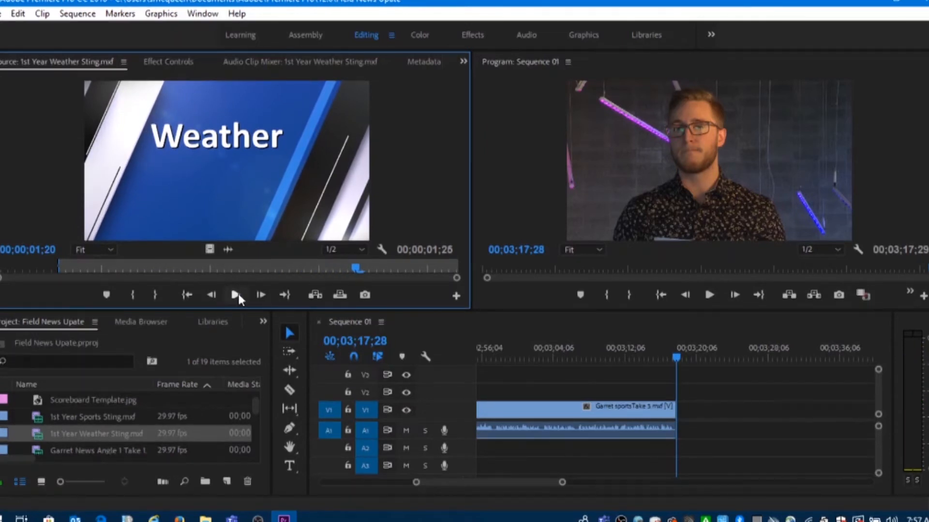
{"action": "left_click", "coordinate": [155, 292]}
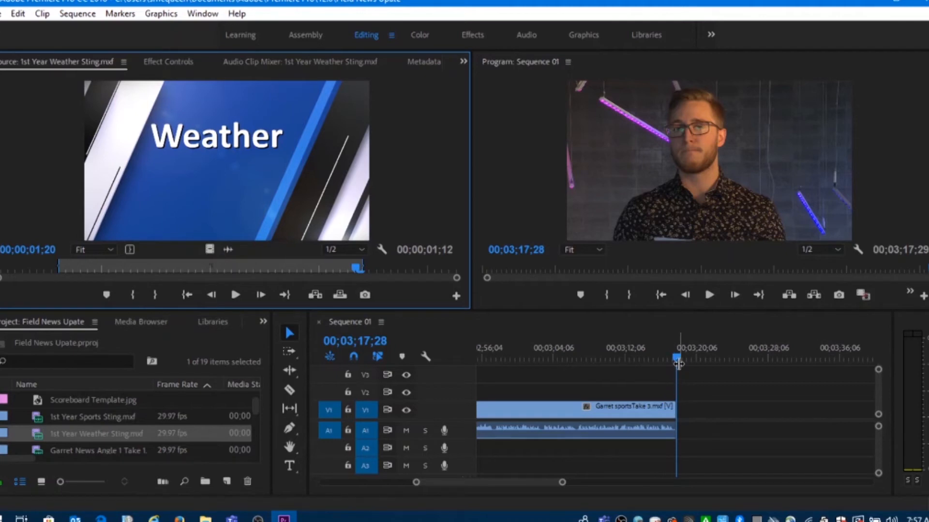
{"action": "left_click", "coordinate": [315, 297]}
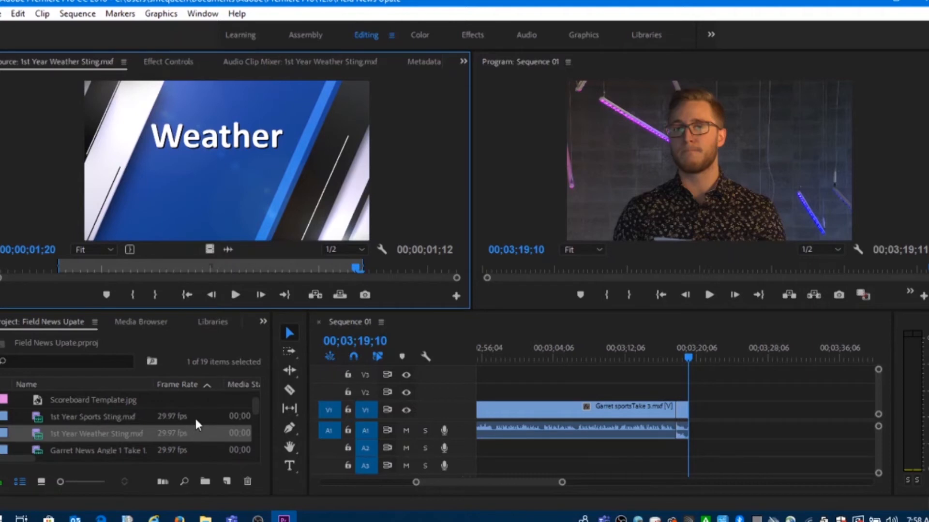
Load the weather Take 3 clip in the Source monitor and mark its In point just before the report starts, at 00;00;05;00
{"action": "scroll", "coordinate": [194, 416], "scroll_direction": "down", "scroll_amount": 5}
{"action": "scroll", "coordinate": [195, 421], "scroll_direction": "down", "scroll_amount": 4}
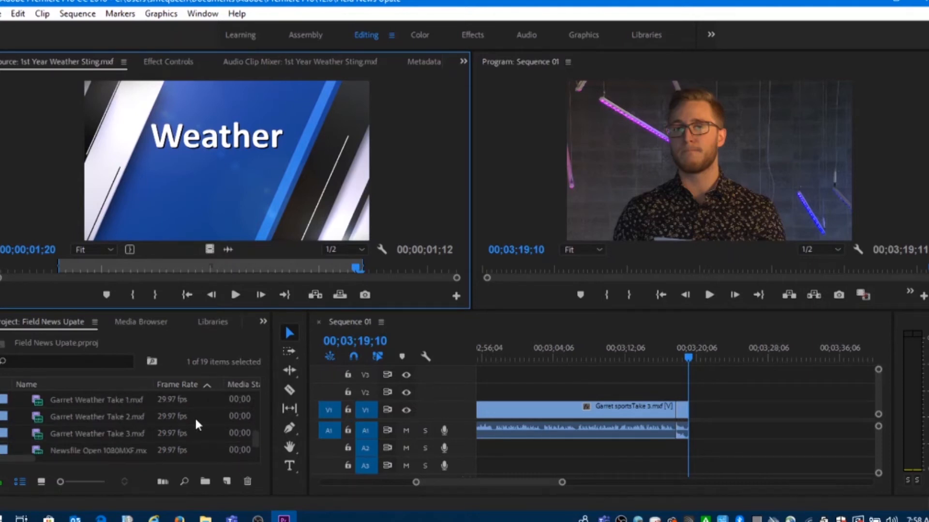
{"action": "double_click", "coordinate": [38, 415]}
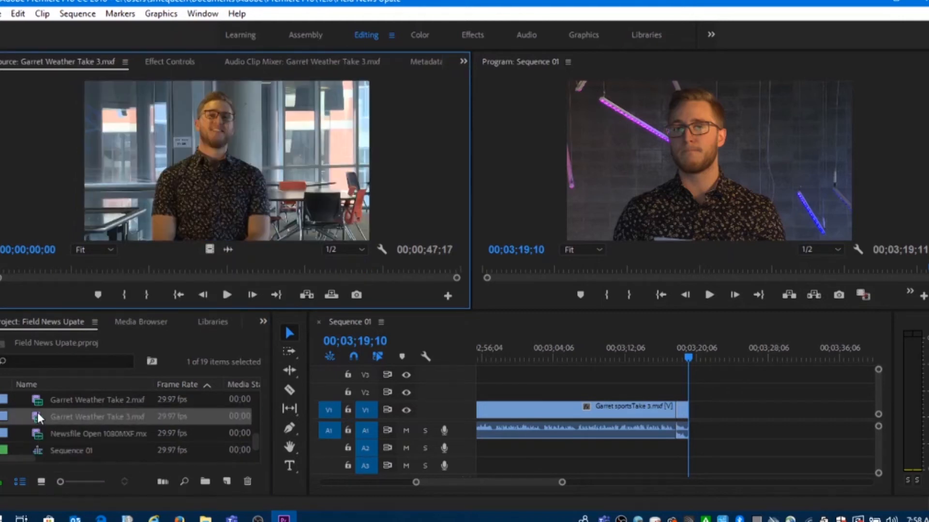
{"action": "left_click", "coordinate": [228, 295]}
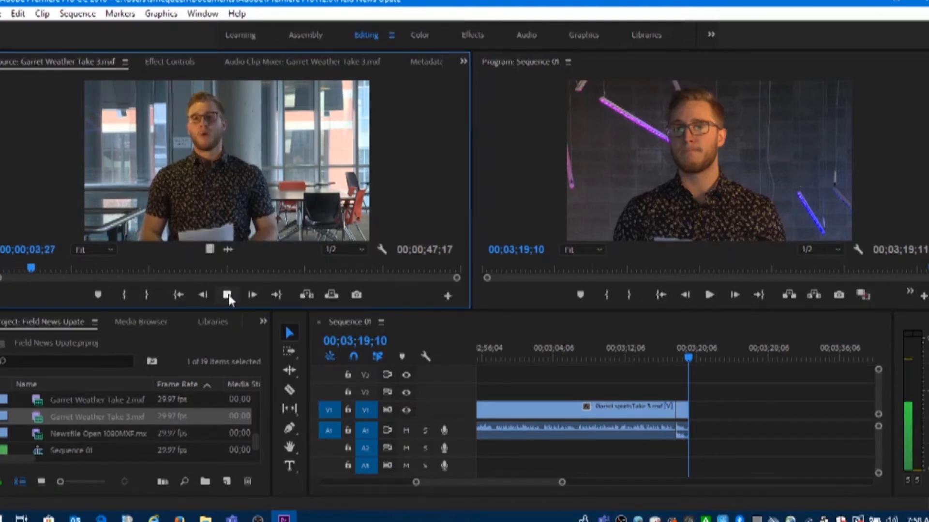
{"action": "left_click", "coordinate": [228, 294]}
{"action": "left_click", "coordinate": [228, 293]}
{"action": "left_click", "coordinate": [229, 294]}
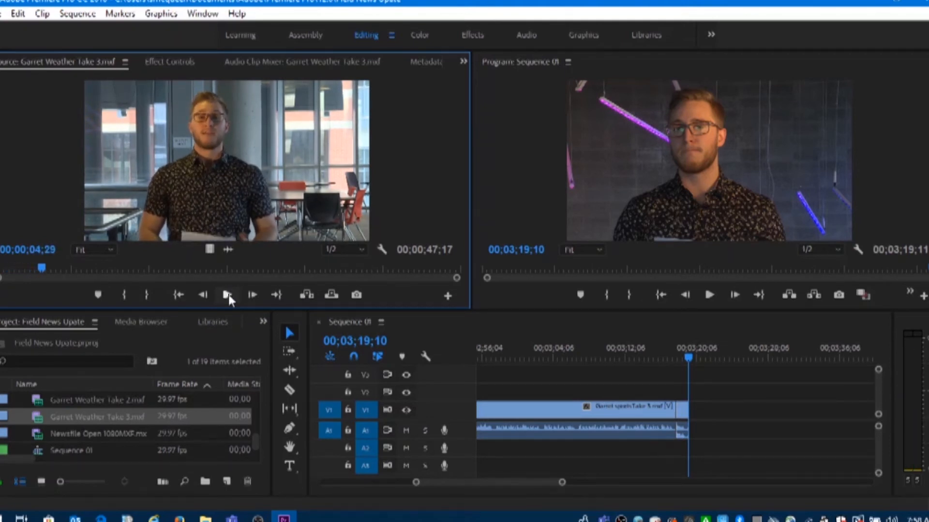
{"action": "key", "text": "Left"}
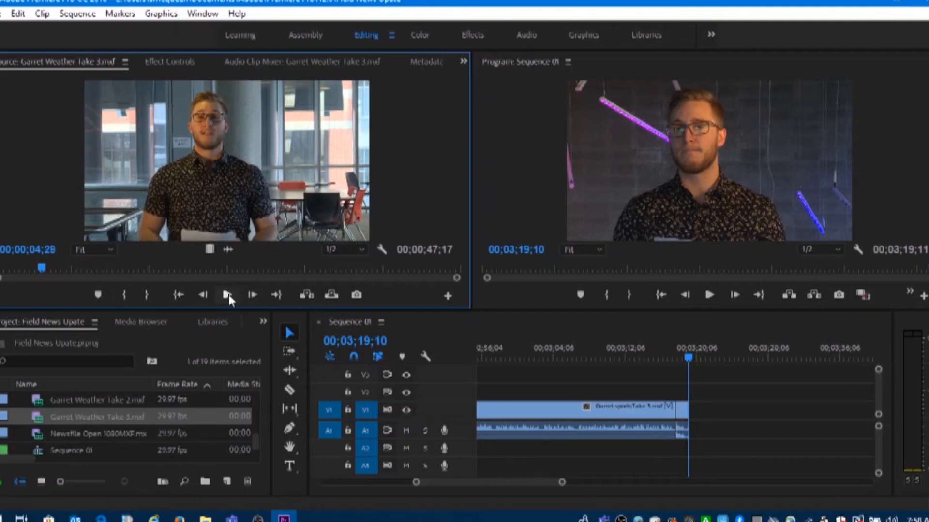
{"action": "left_click", "coordinate": [228, 295]}
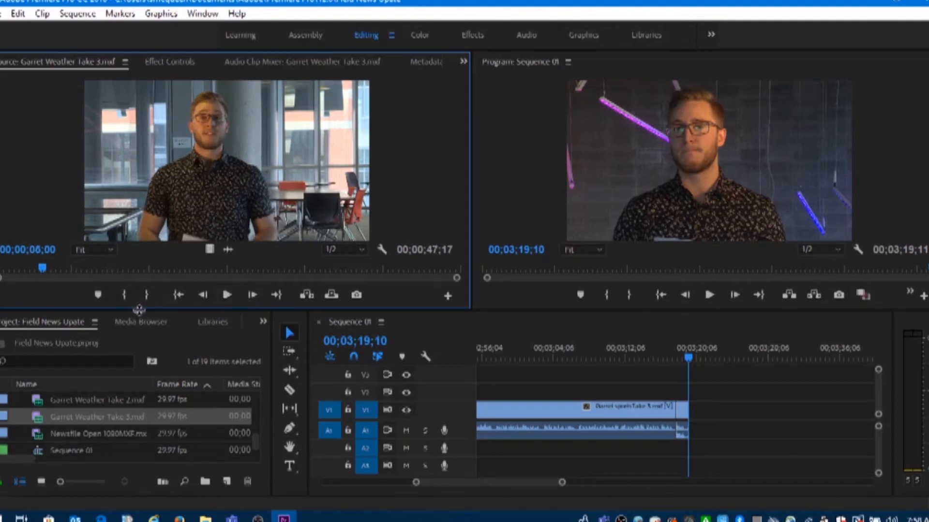
{"action": "left_click", "coordinate": [128, 294]}
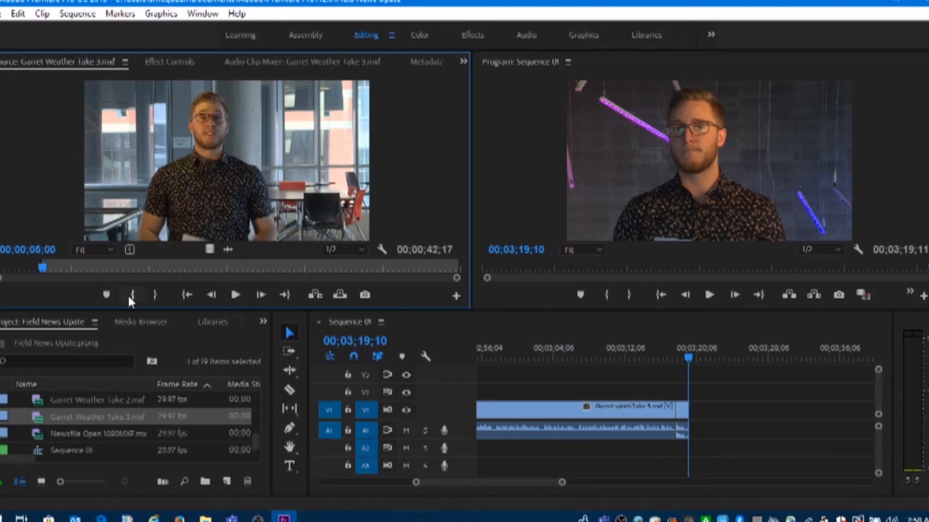
Mark the weather take's Out point after the sign-off, at 00;00;45;25, and insert the clip at the playhead in Sequence 01
{"action": "left_click", "coordinate": [235, 295]}
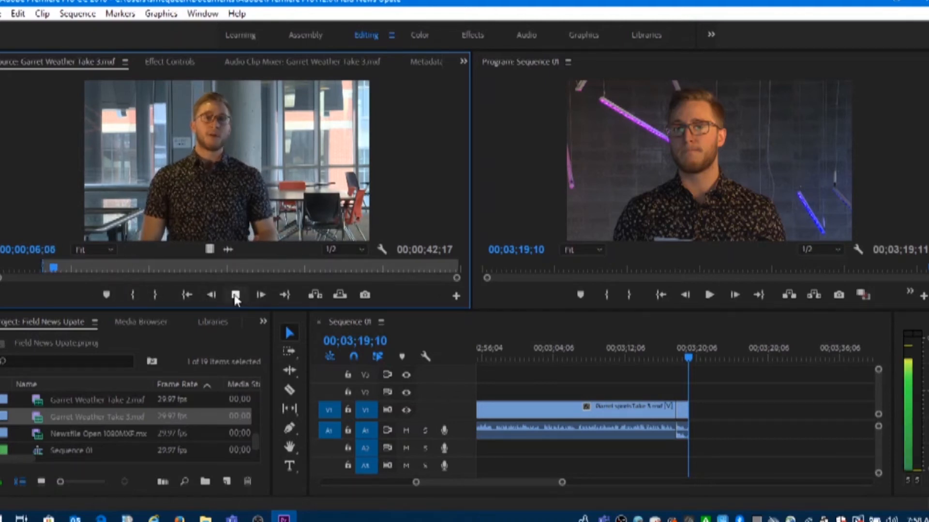
{"action": "left_click", "coordinate": [404, 267]}
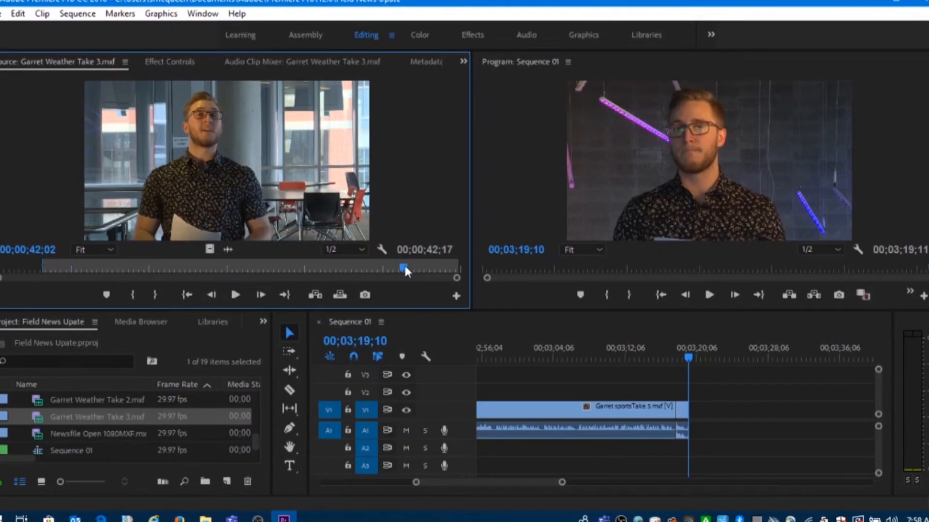
{"action": "left_click", "coordinate": [235, 295]}
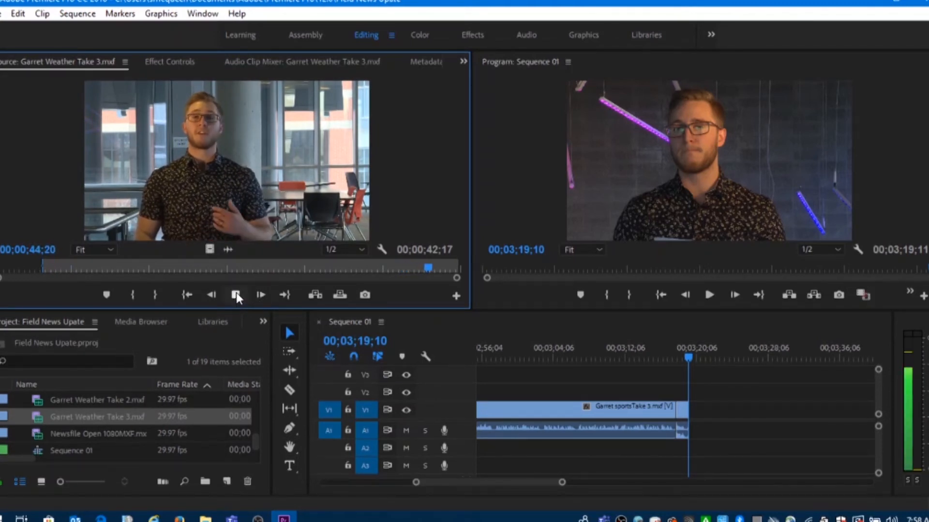
{"action": "left_click", "coordinate": [236, 292]}
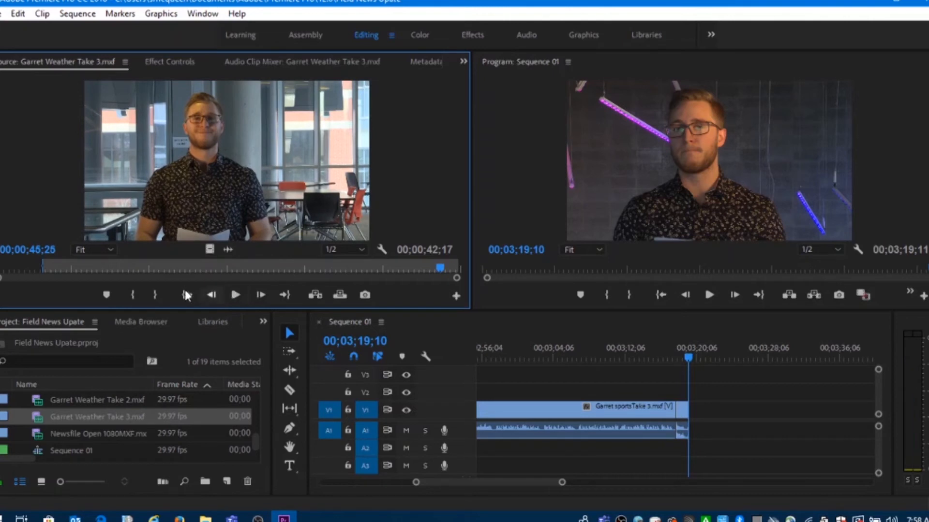
{"action": "left_click", "coordinate": [156, 294]}
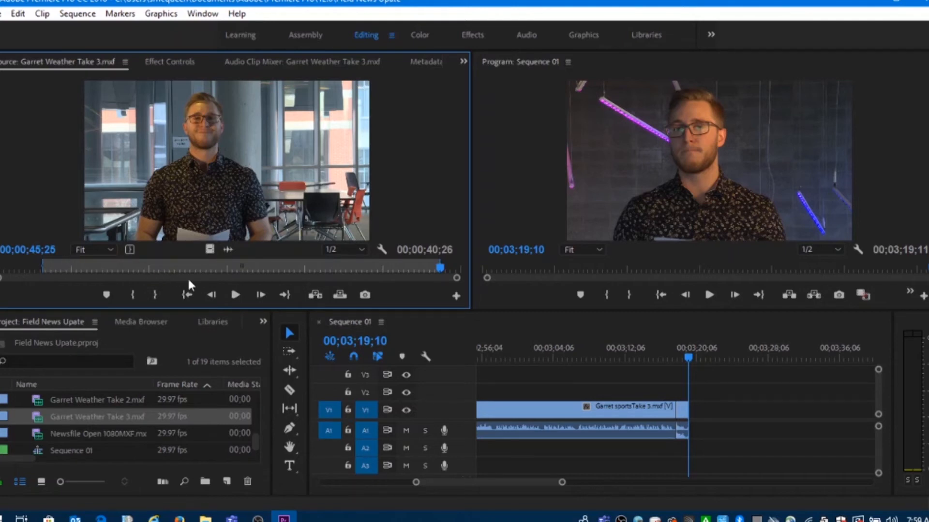
{"action": "left_click", "coordinate": [314, 295]}
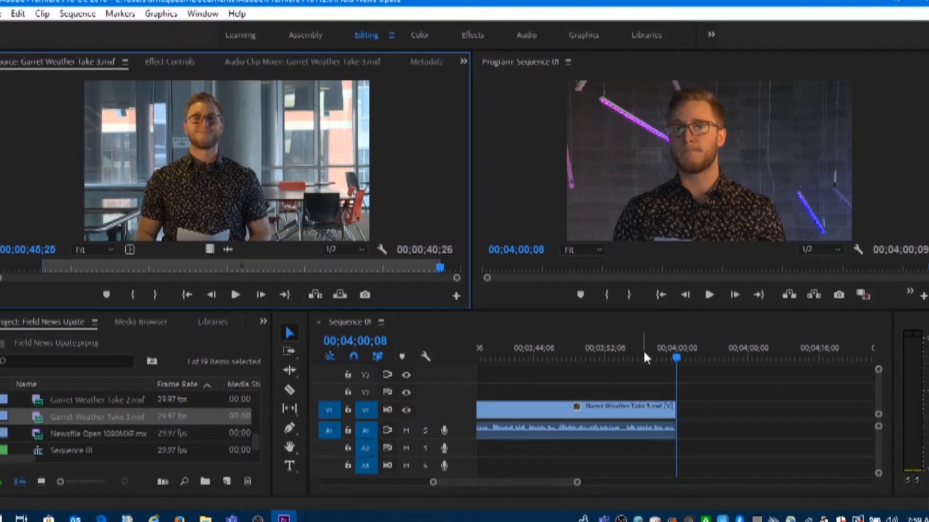
Zoom the timeline out over the sports and weather clips and play back the inserted weather report near its end
{"action": "left_click_drag", "start_coordinate": [643, 350], "coordinate": [493, 345]}
{"action": "left_click_drag", "start_coordinate": [575, 484], "coordinate": [594, 485]}
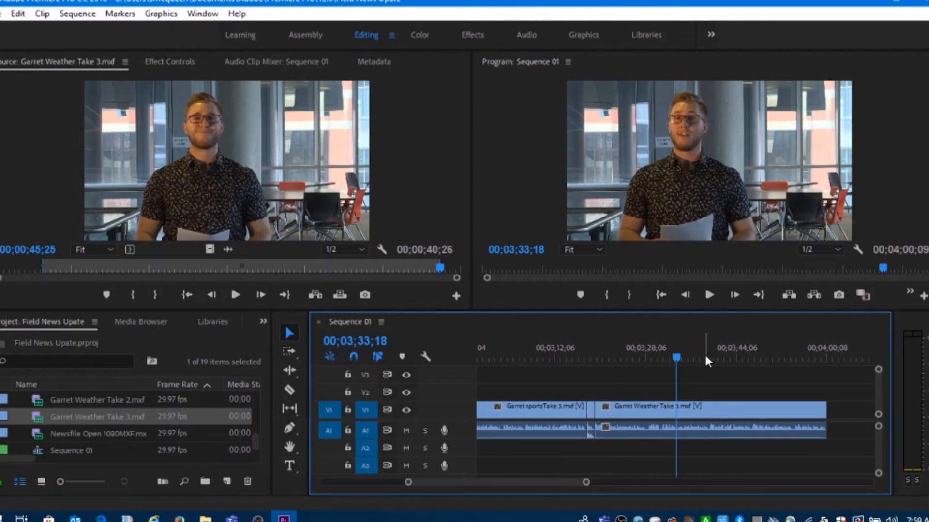
{"action": "left_click", "coordinate": [705, 292]}
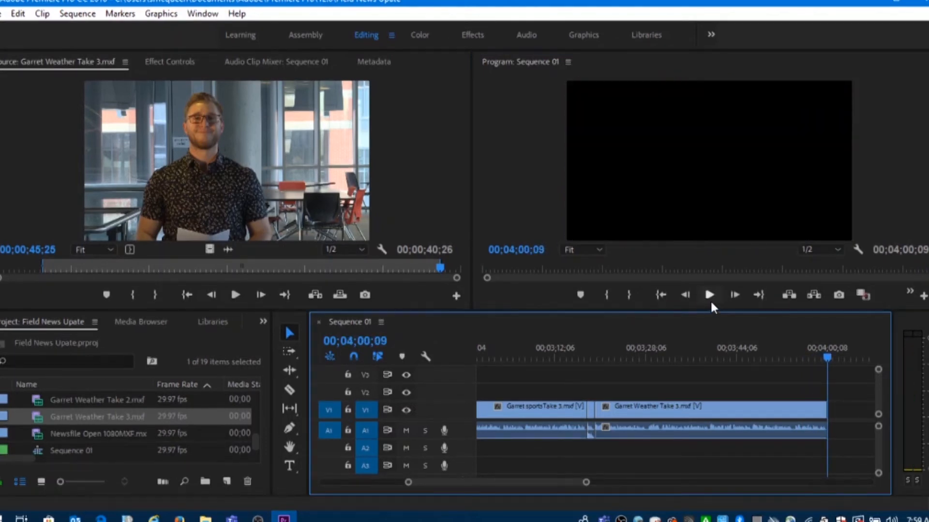
{"action": "left_click_drag", "start_coordinate": [827, 354], "coordinate": [776, 346]}
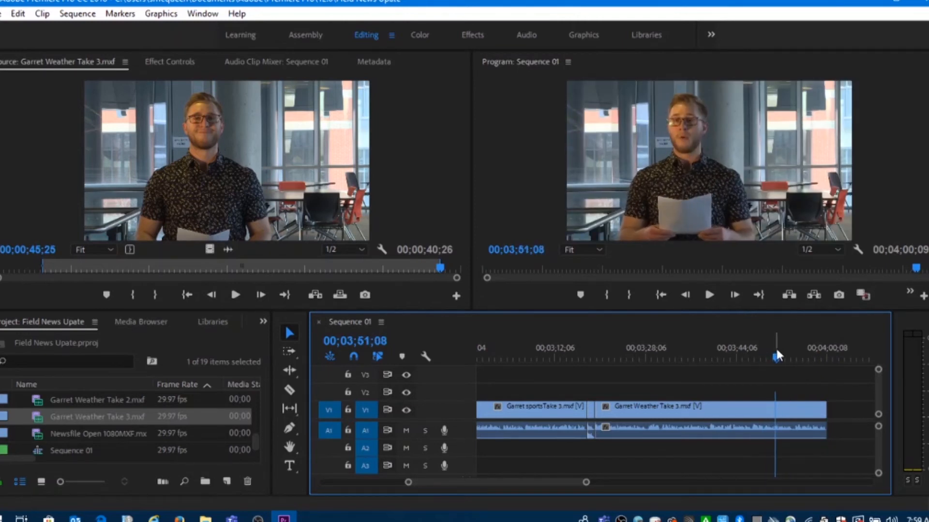
{"action": "left_click", "coordinate": [710, 295]}
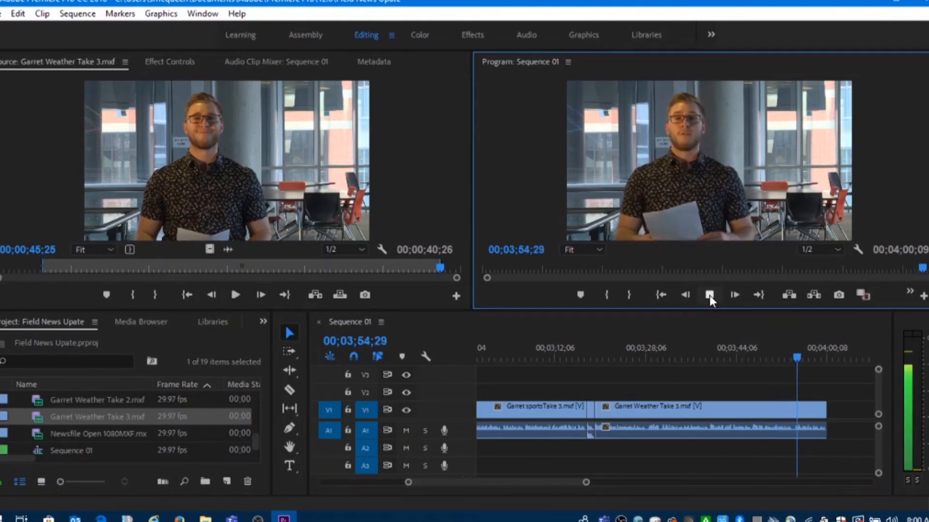
{"action": "left_click", "coordinate": [709, 295]}
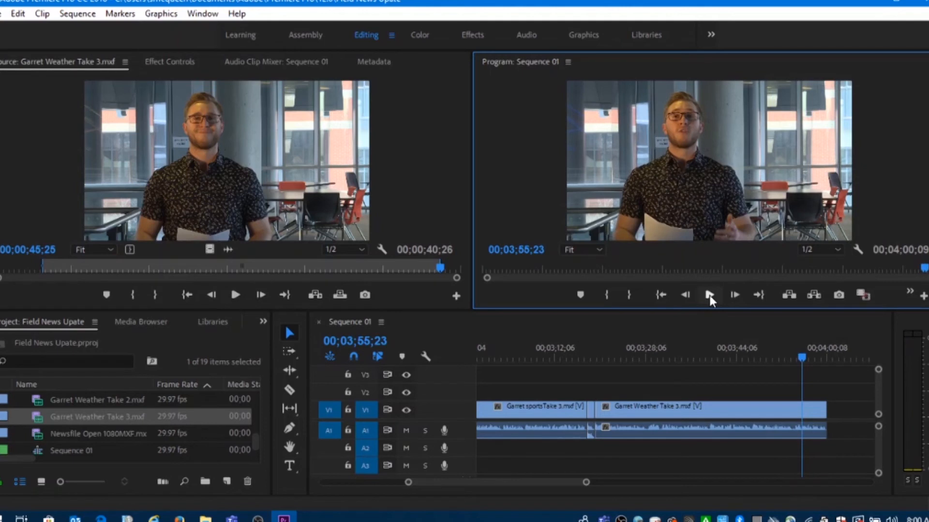
Trim the end of the weather Take 3 clip in the timeline back to 00;03;55;22, after the report's closing words
{"action": "key", "text": "Right"}
{"action": "key", "text": "Left"}
{"action": "key", "text": "Left"}
{"action": "key", "text": "Left"}
{"action": "key", "text": "Right"}
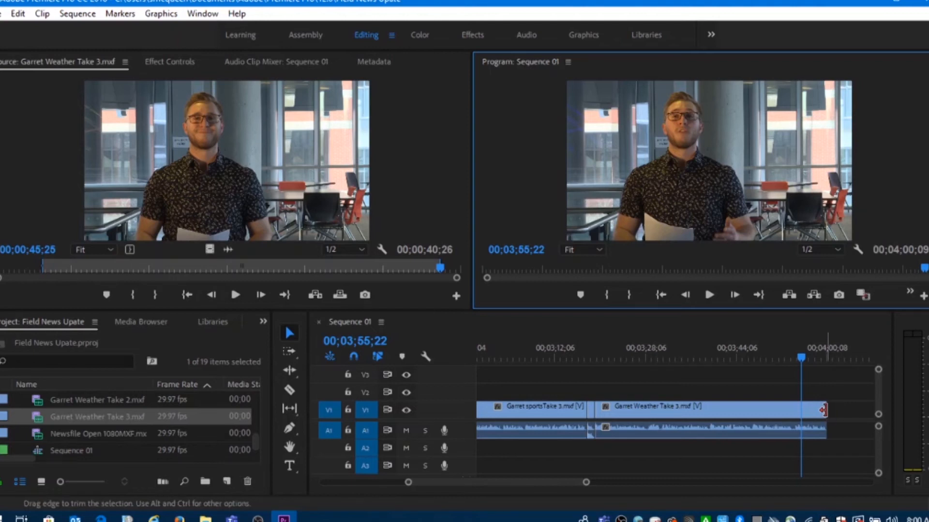
{"action": "left_click_drag", "start_coordinate": [823, 410], "coordinate": [801, 410]}
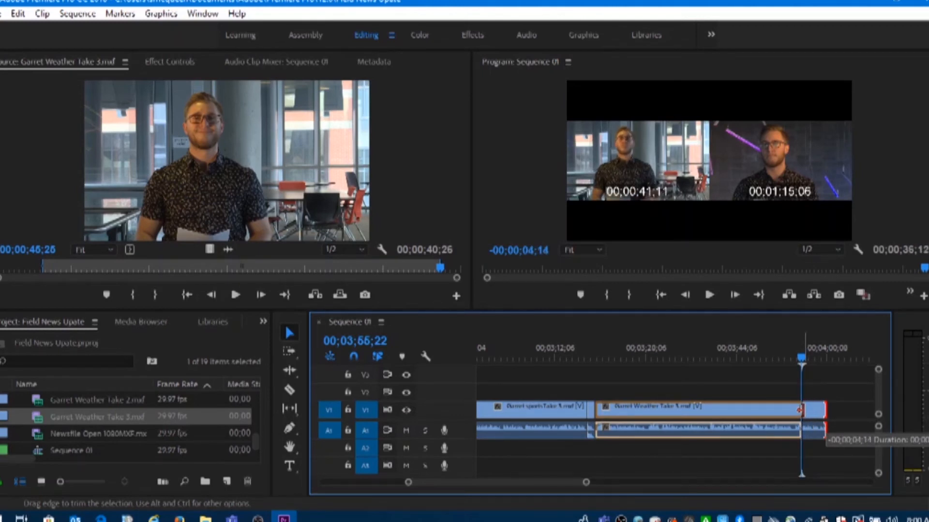
{"action": "left_click_drag", "start_coordinate": [800, 410], "coordinate": [800, 410]}
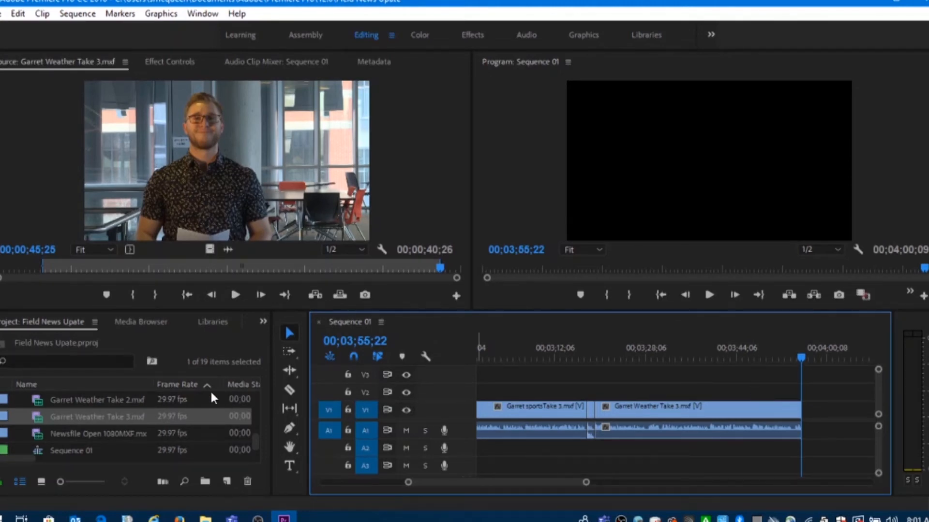
Load the Newsfile Open clip in the Source monitor and mark its Out point on the finished NEWSFILE logo, at 00;00;17;04
{"action": "scroll", "coordinate": [166, 406], "scroll_direction": "down", "scroll_amount": 1}
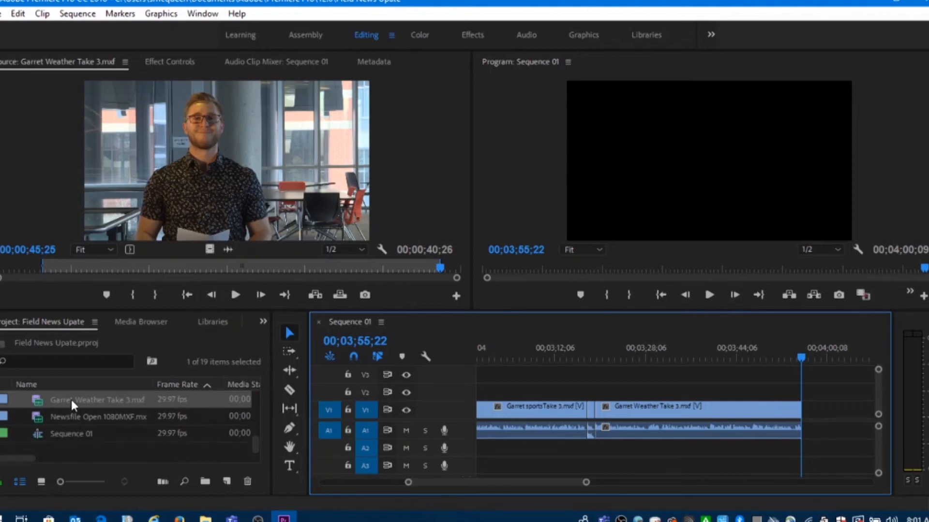
{"action": "double_click", "coordinate": [39, 415]}
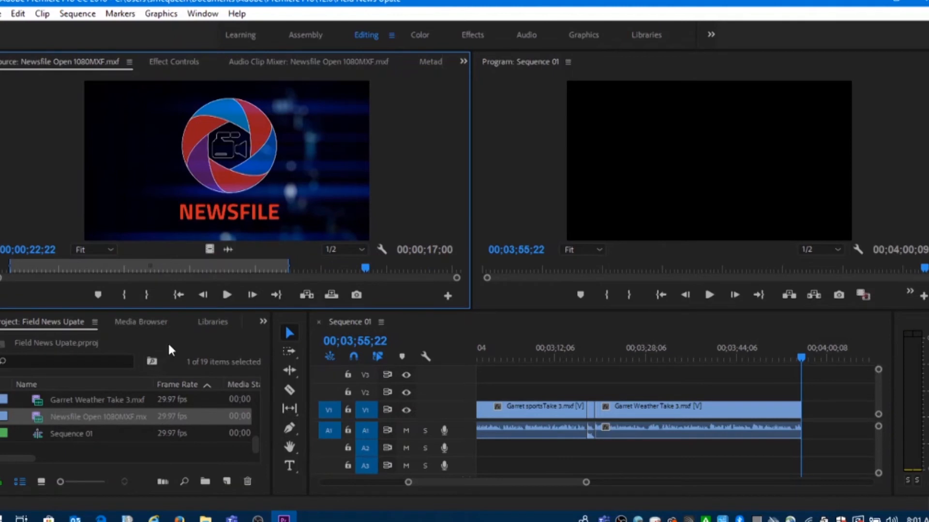
{"action": "left_click_drag", "start_coordinate": [364, 267], "coordinate": [274, 262]}
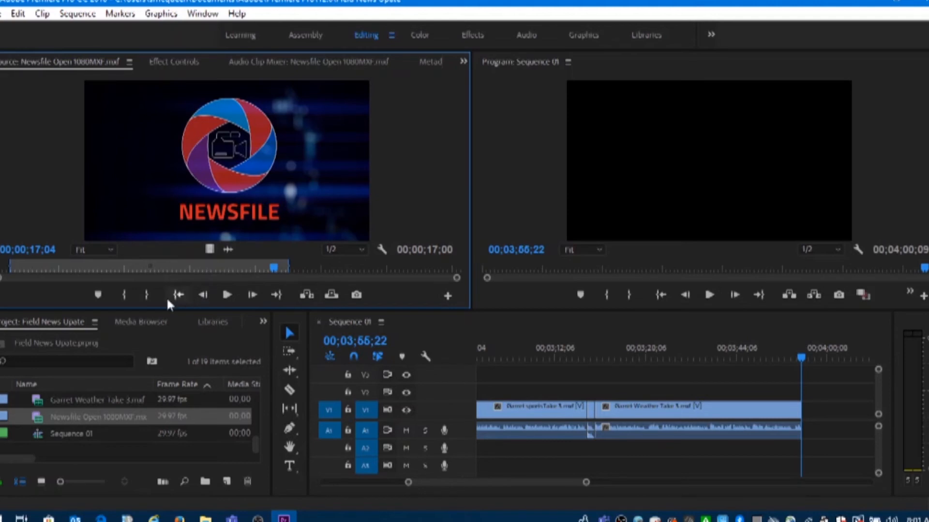
{"action": "left_click", "coordinate": [149, 295]}
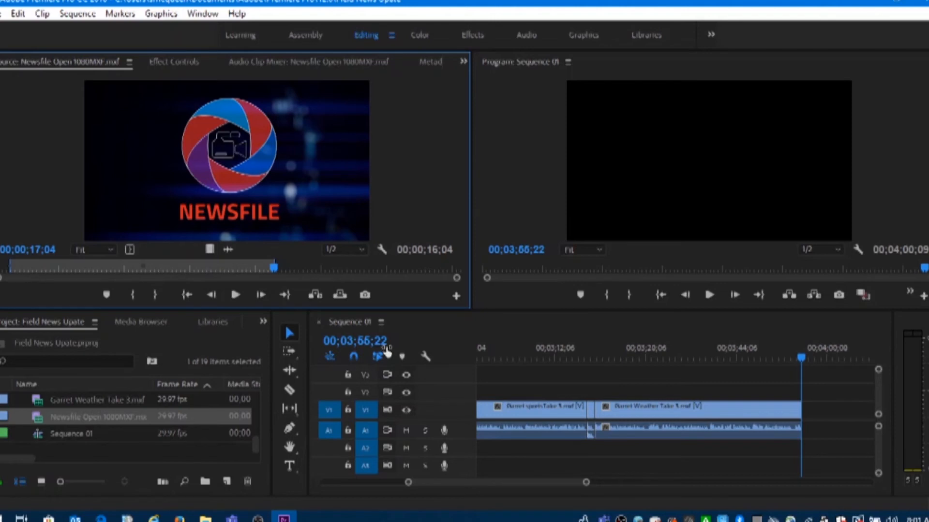
Mark the Newsfile Open clip's In point where the logo first emerges, at 00;00;12;26, and insert it at the end of Sequence 01
{"action": "left_click_drag", "start_coordinate": [275, 270], "coordinate": [204, 270]}
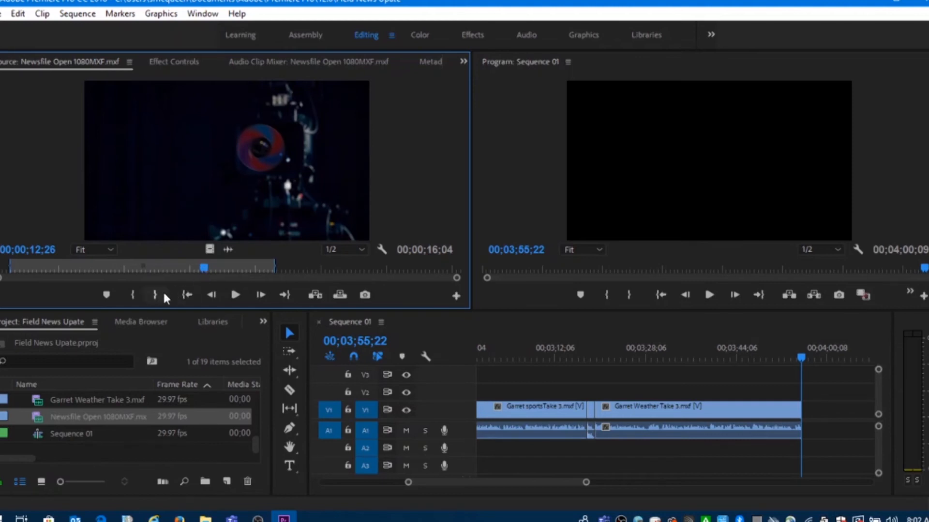
{"action": "left_click", "coordinate": [136, 299]}
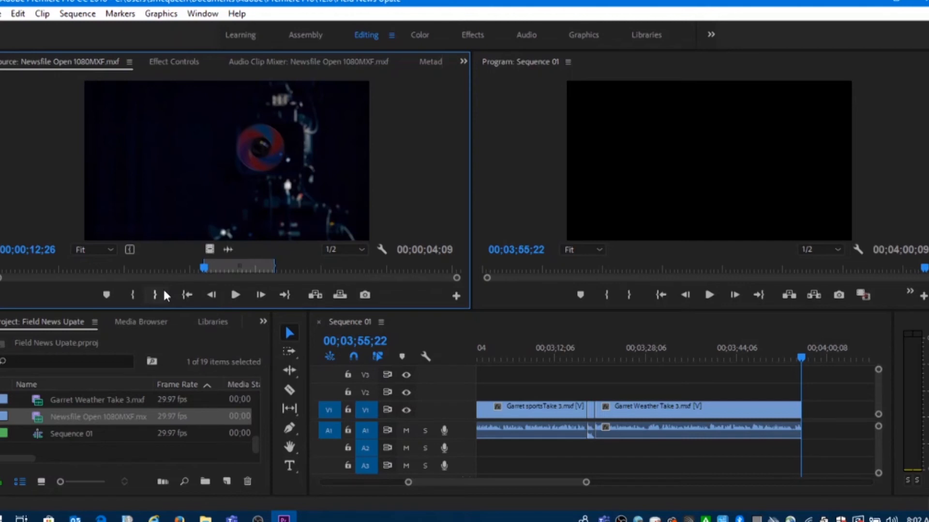
{"action": "left_click", "coordinate": [315, 295]}
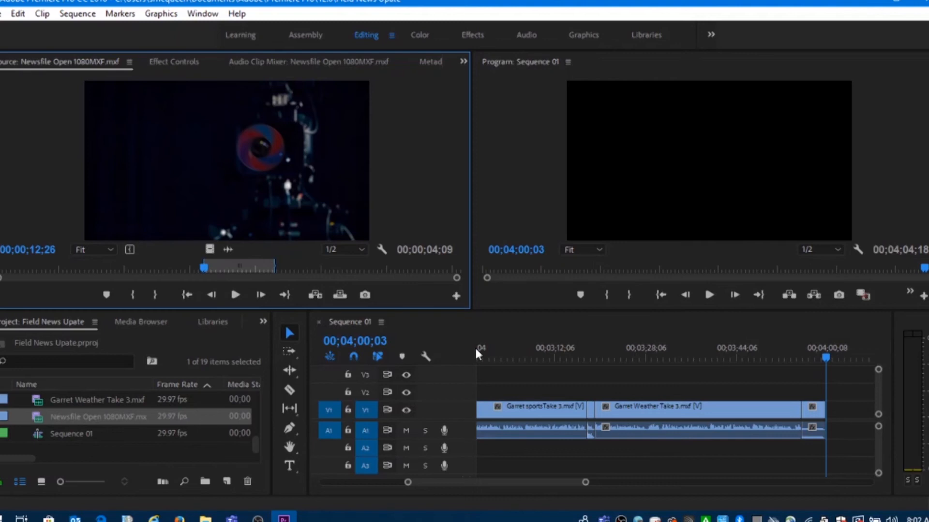
Apply the Cross Dissolve video transition to the cut between the Newsfile opener and the Angle 1 Take 3 anchor clip
{"action": "left_click_drag", "start_coordinate": [824, 353], "coordinate": [487, 340]}
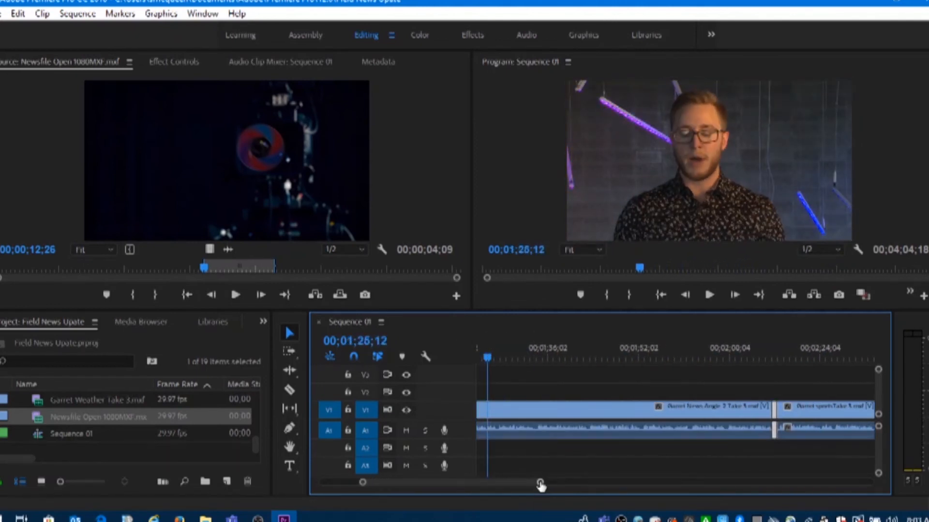
{"action": "left_click_drag", "start_coordinate": [540, 482], "coordinate": [602, 482]}
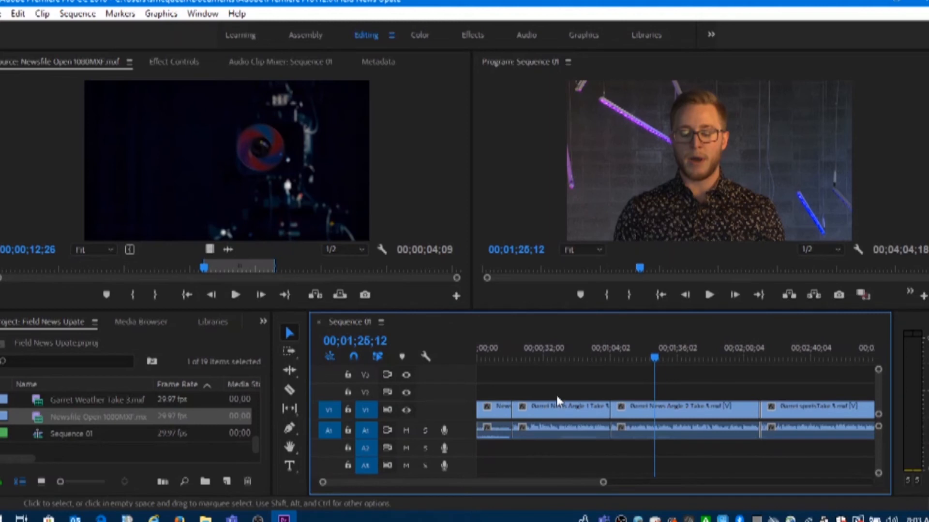
{"action": "left_click_drag", "start_coordinate": [547, 358], "coordinate": [515, 359]}
{"action": "left_click_drag", "start_coordinate": [602, 483], "coordinate": [514, 482]}
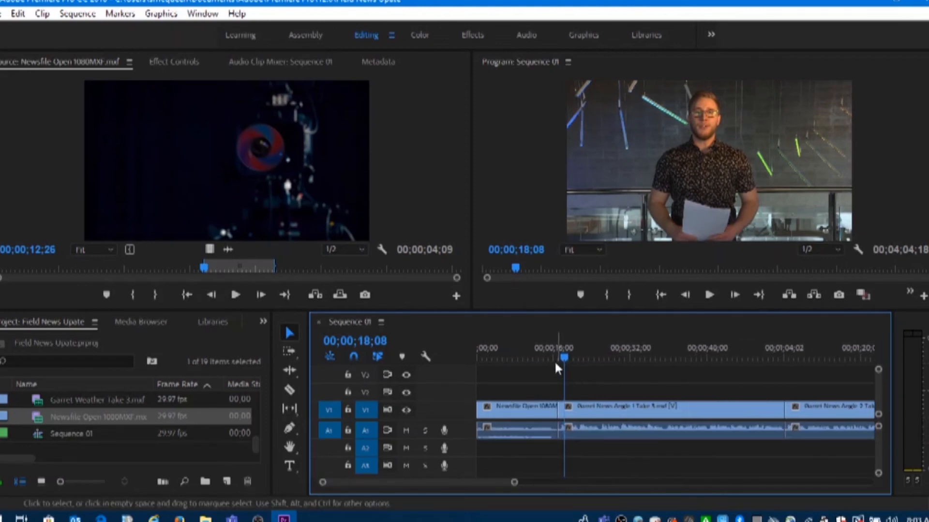
{"action": "left_click_drag", "start_coordinate": [554, 356], "coordinate": [561, 358]}
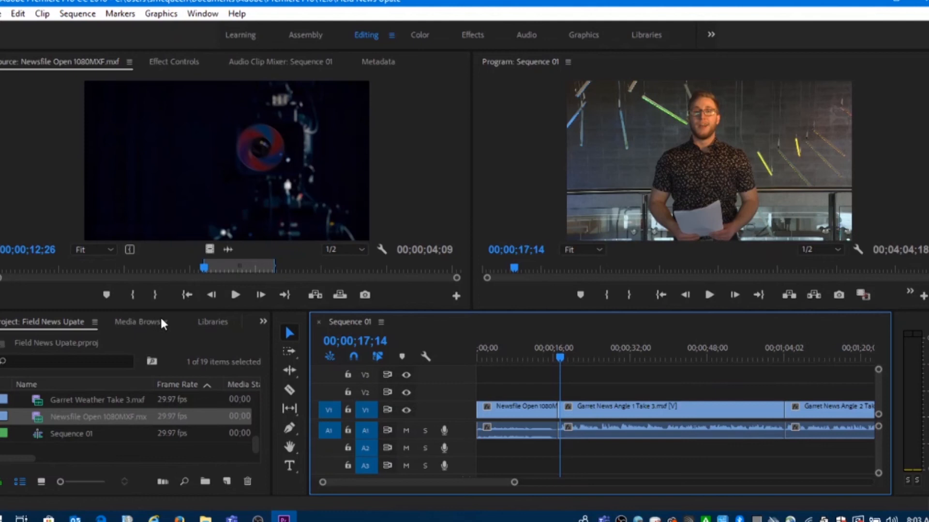
{"action": "left_click", "coordinate": [262, 323]}
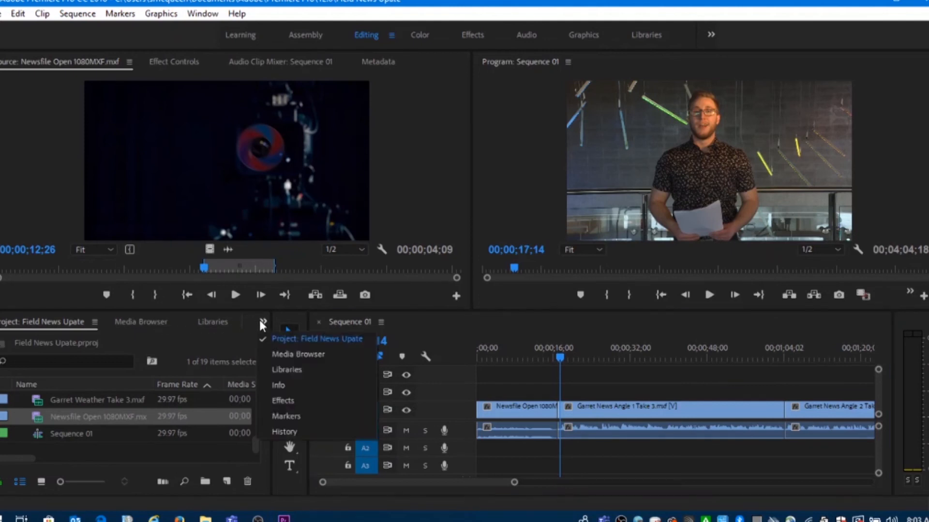
{"action": "left_click", "coordinate": [282, 402]}
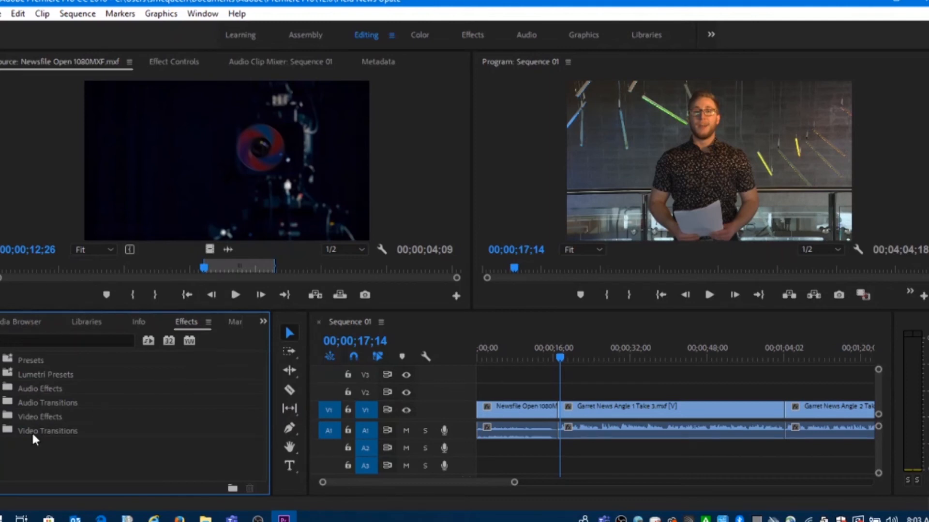
{"action": "left_click", "coordinate": [8, 431]}
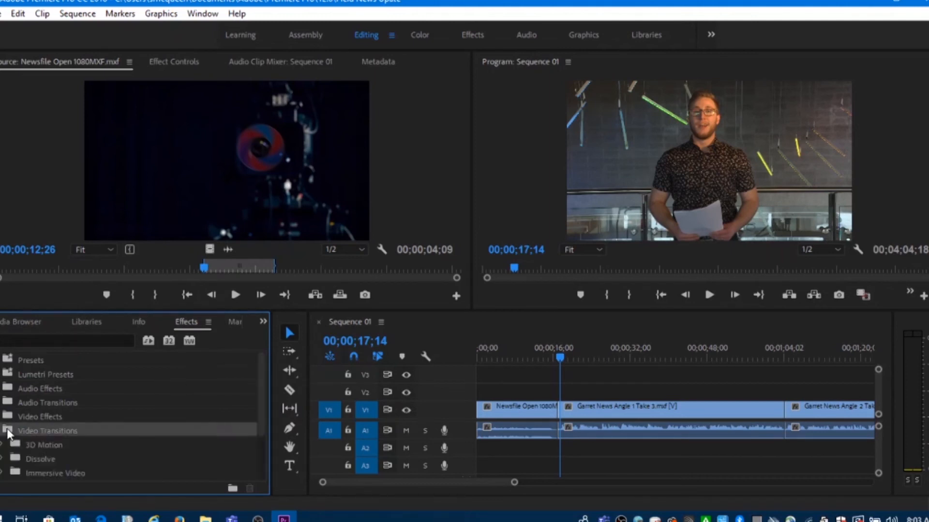
{"action": "left_click", "coordinate": [10, 457]}
{"action": "scroll", "coordinate": [137, 429], "scroll_direction": "down", "scroll_amount": 2}
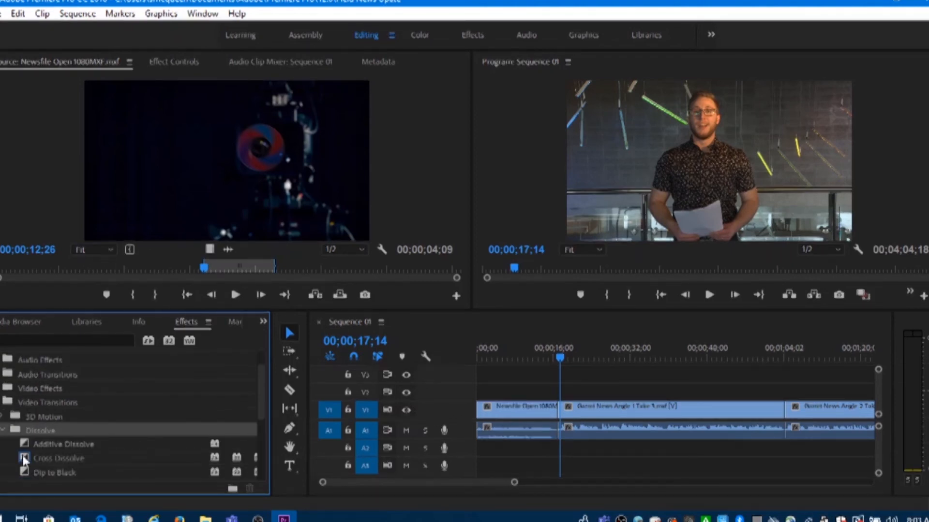
{"action": "left_click", "coordinate": [23, 456]}
{"action": "left_click_drag", "start_coordinate": [23, 455], "coordinate": [556, 414]}
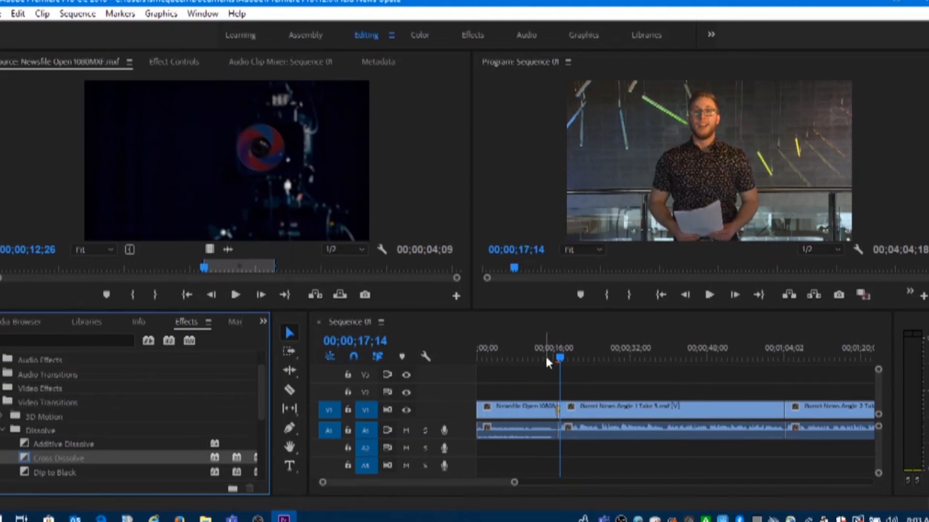
Play back the Cross Dissolve from 00;00;14;03 in the opener into the first anchor clip
{"action": "left_click", "coordinate": [545, 358]}
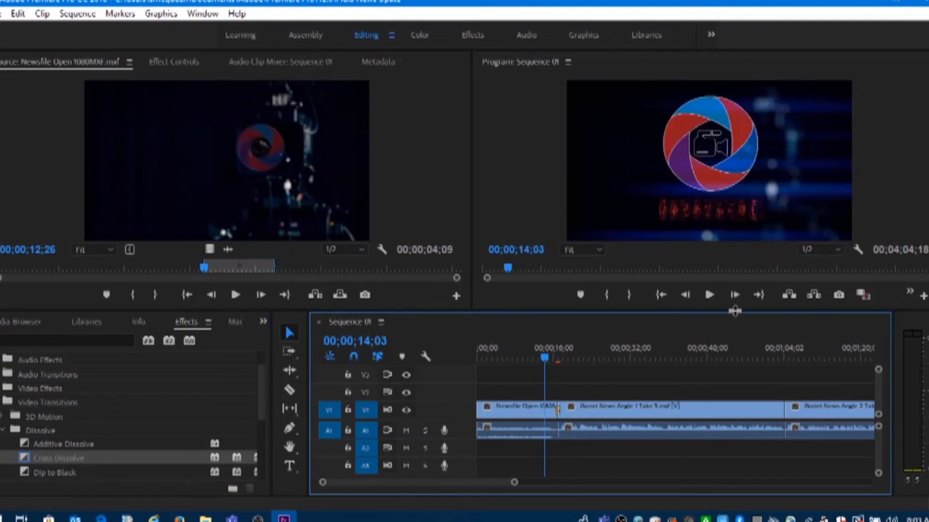
{"action": "left_click", "coordinate": [709, 295]}
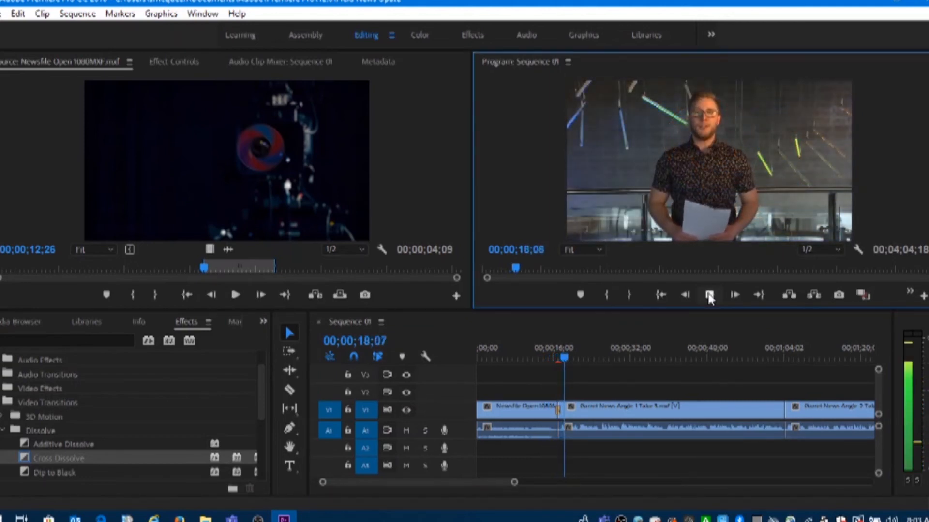
{"action": "left_click", "coordinate": [709, 295]}
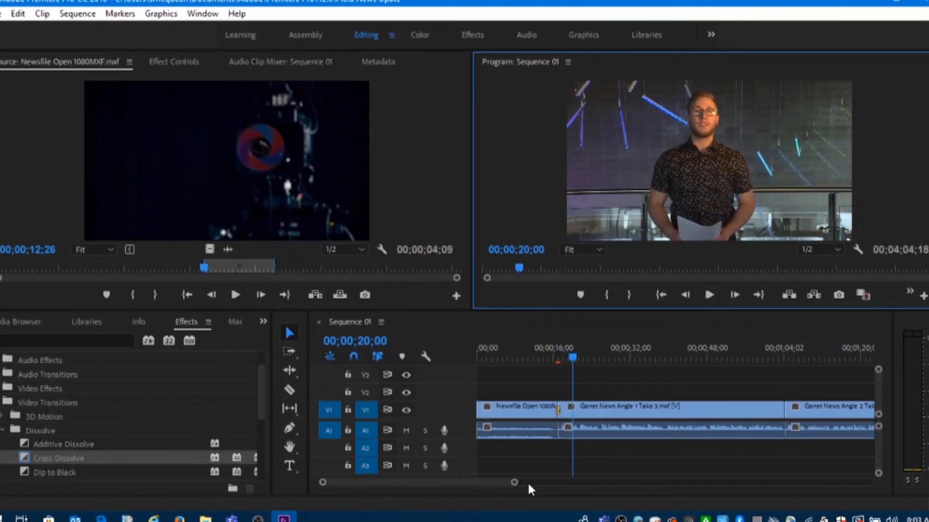
Apply the Push slide transition, centred on the cut between the Angle 2 Take 3 anchor clip and the sports sting
{"action": "left_click_drag", "start_coordinate": [515, 484], "coordinate": [607, 484]}
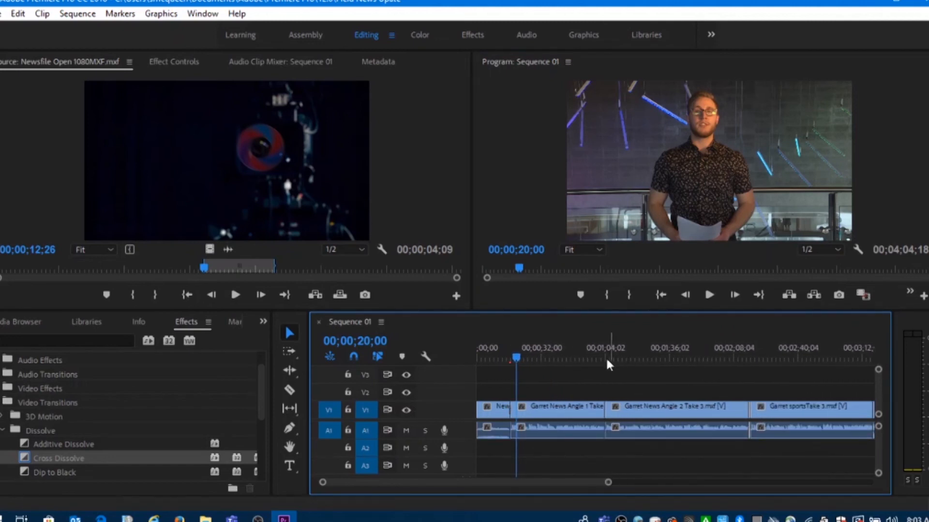
{"action": "left_click_drag", "start_coordinate": [602, 358], "coordinate": [736, 371]}
{"action": "left_click", "coordinate": [749, 360]}
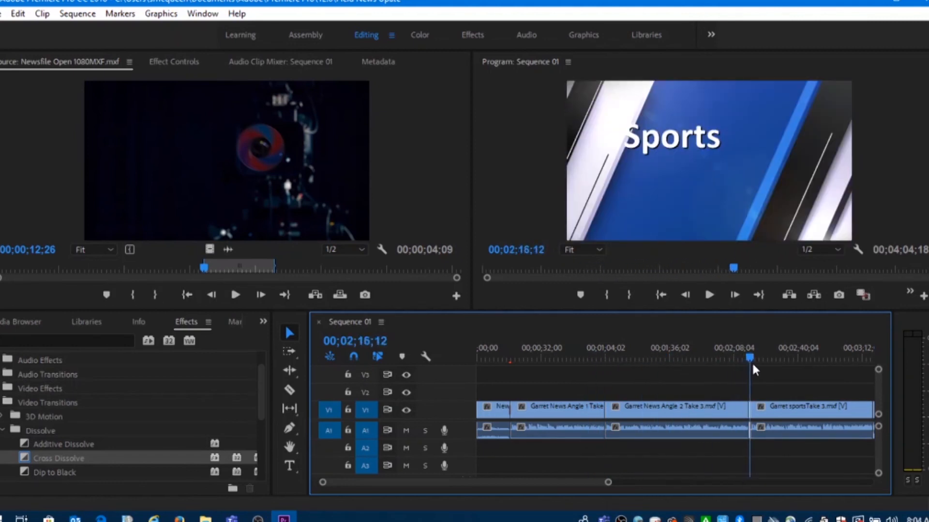
{"action": "left_click_drag", "start_coordinate": [609, 482], "coordinate": [487, 467]}
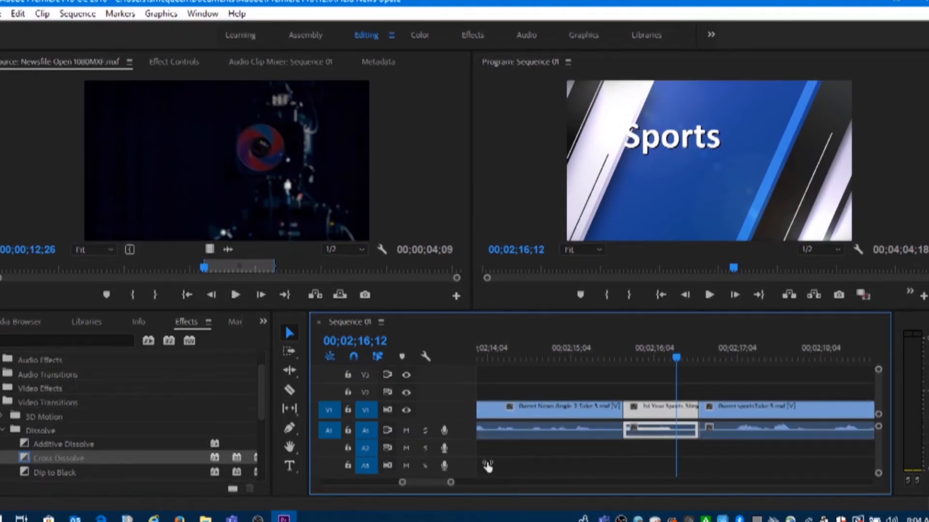
{"action": "left_click_drag", "start_coordinate": [623, 354], "coordinate": [628, 354]}
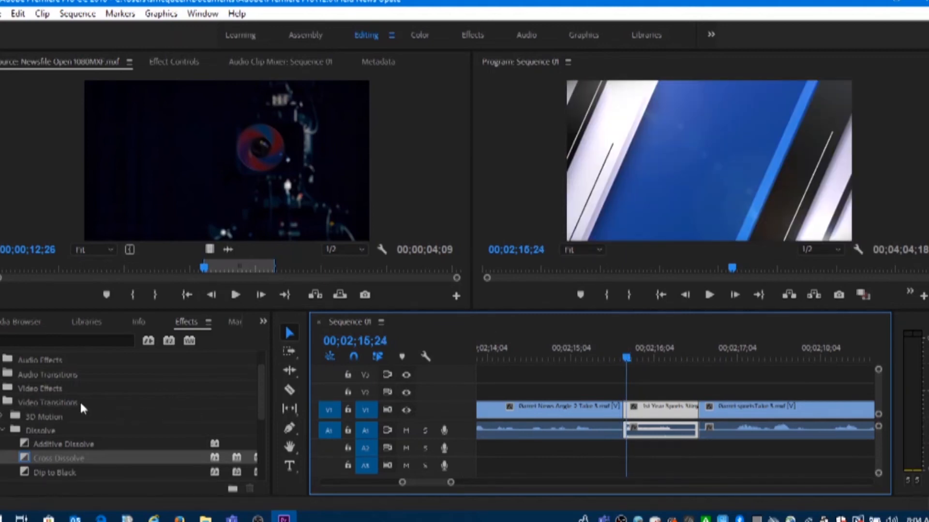
{"action": "left_click_drag", "start_coordinate": [259, 397], "coordinate": [236, 457]}
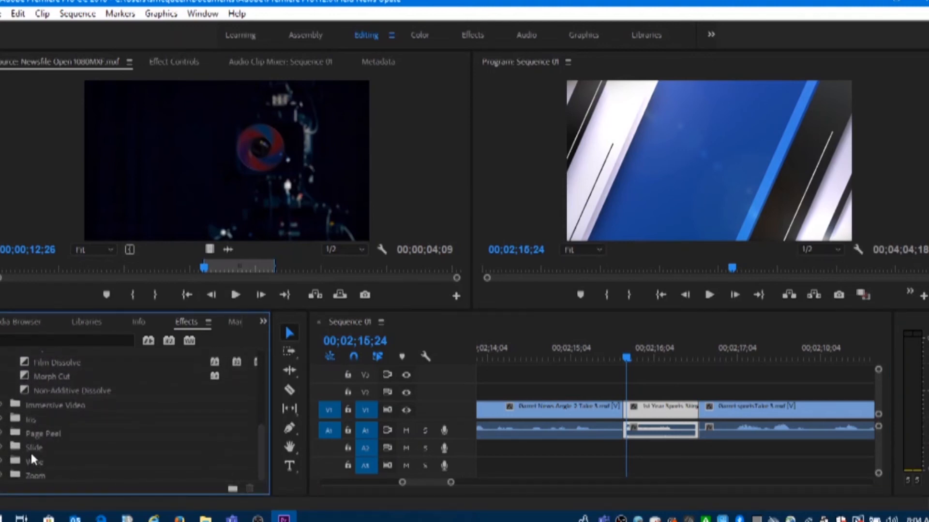
{"action": "double_click", "coordinate": [30, 448]}
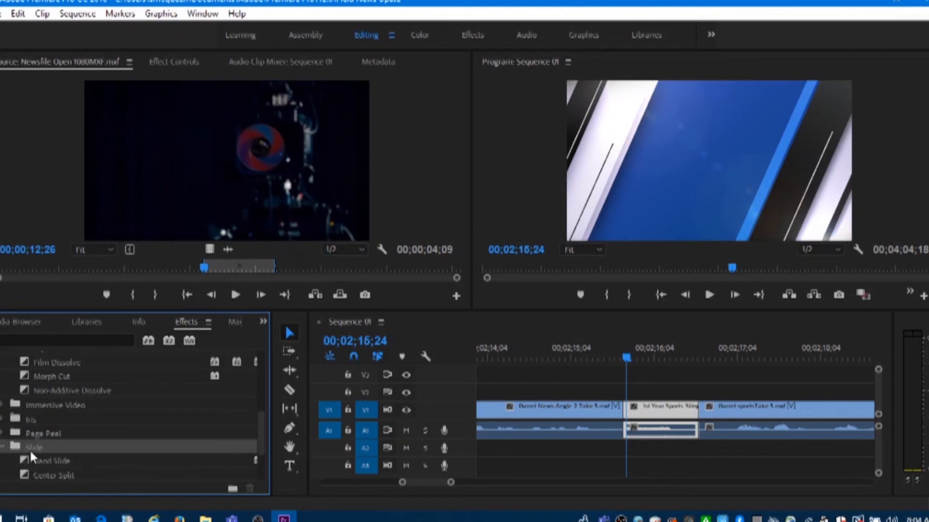
{"action": "left_click_drag", "start_coordinate": [259, 419], "coordinate": [254, 437]}
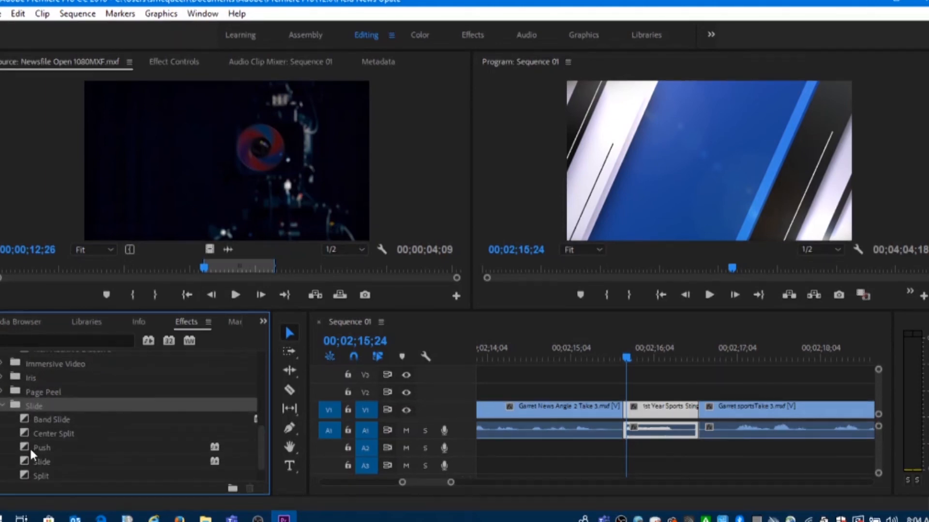
{"action": "left_click", "coordinate": [628, 357]}
{"action": "left_click_drag", "start_coordinate": [627, 355], "coordinate": [631, 356]}
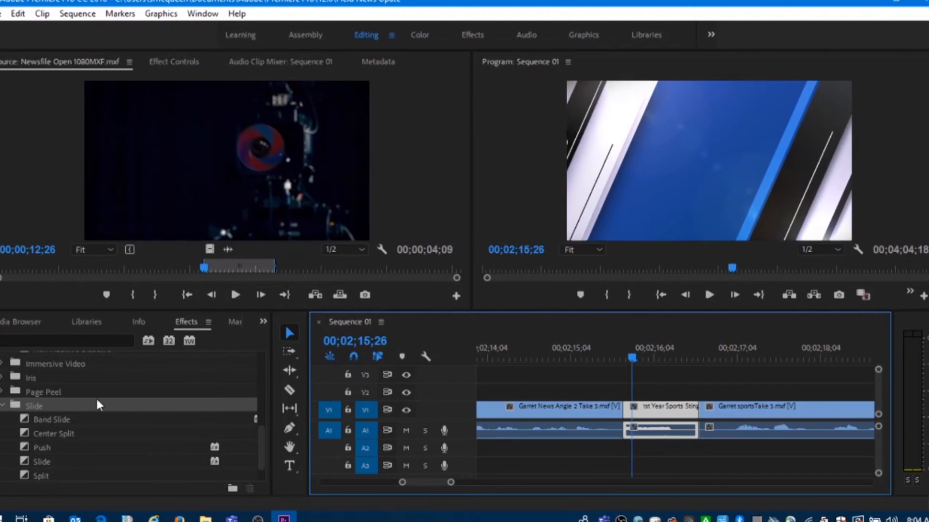
{"action": "left_click", "coordinate": [25, 448]}
{"action": "left_click_drag", "start_coordinate": [20, 446], "coordinate": [624, 413]}
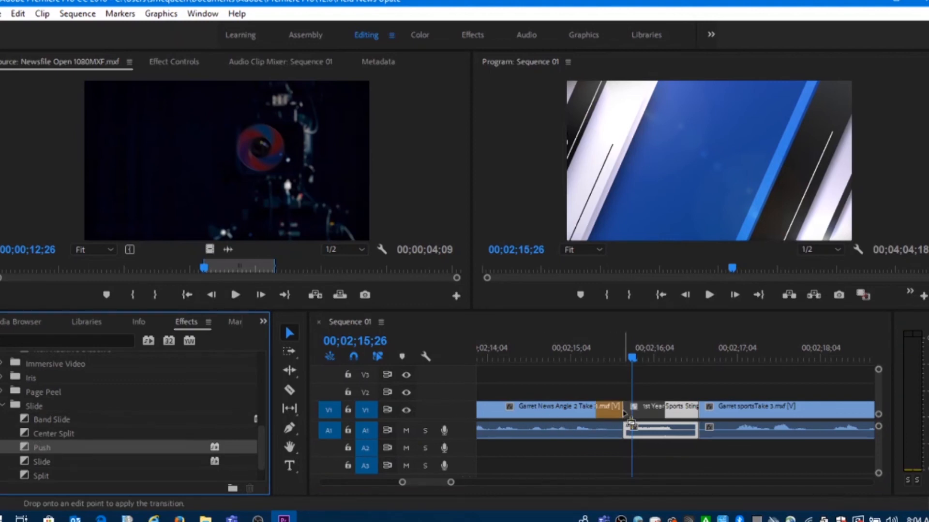
{"action": "left_click_drag", "start_coordinate": [624, 413], "coordinate": [624, 413]}
Play back the Push transition from 00;02;15;06 into the sports report, and scrub back over it
{"action": "left_click", "coordinate": [577, 356]}
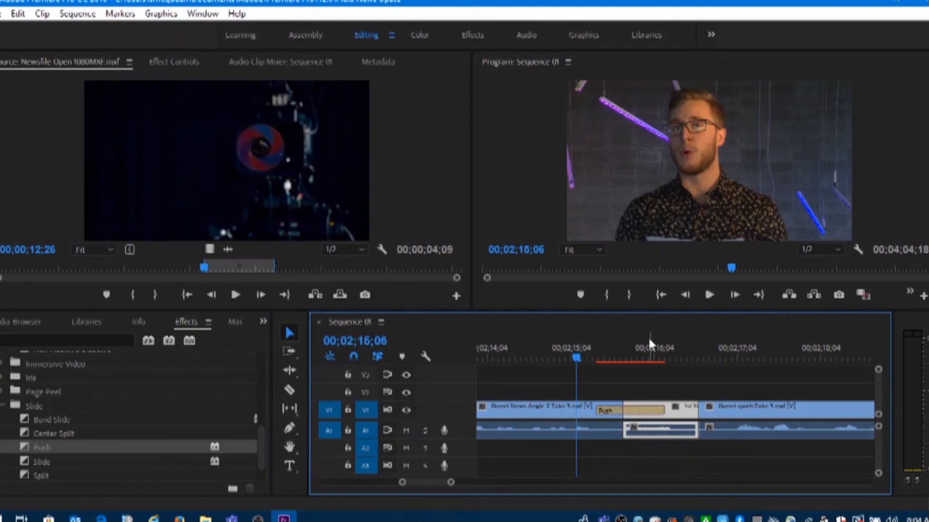
{"action": "left_click", "coordinate": [710, 294]}
{"action": "left_click", "coordinate": [710, 295]}
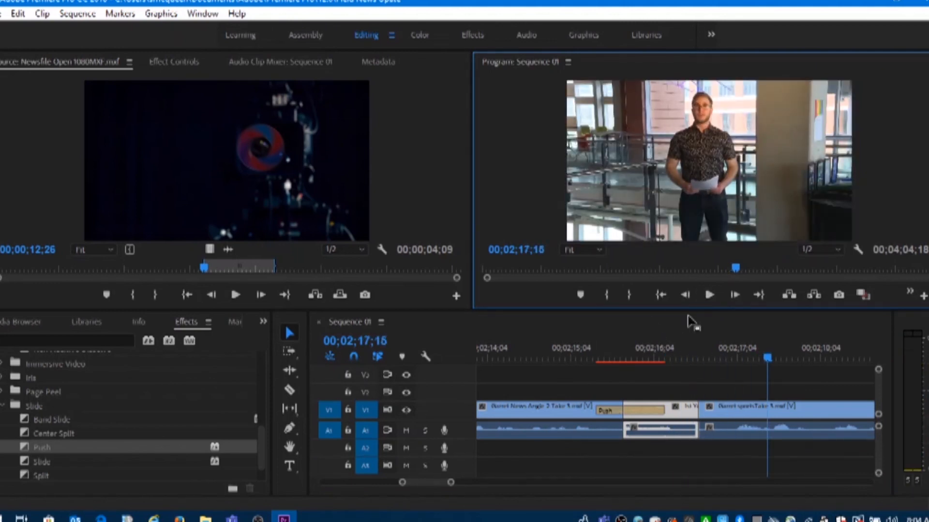
{"action": "left_click_drag", "start_coordinate": [691, 358], "coordinate": [640, 361]}
Apply the Push slide transition, centred on the cut between the sports Take 3 anchor clip and the weather sting
{"action": "left_click_drag", "start_coordinate": [450, 483], "coordinate": [533, 482]}
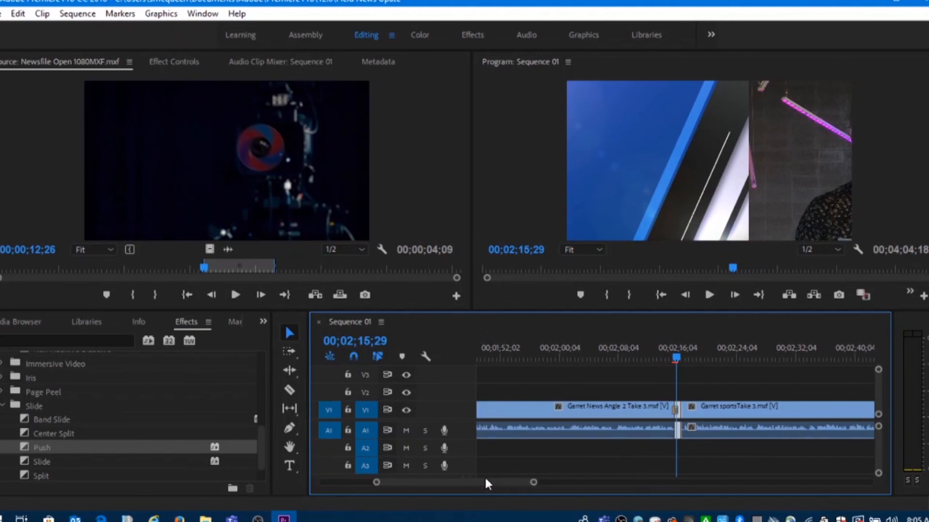
{"action": "left_click_drag", "start_coordinate": [477, 480], "coordinate": [512, 483]}
{"action": "left_click_drag", "start_coordinate": [598, 358], "coordinate": [596, 358]}
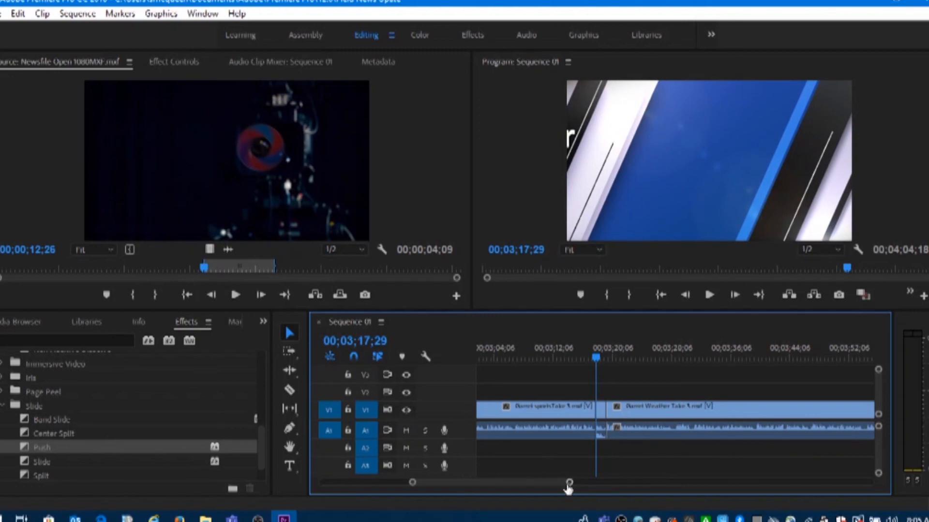
{"action": "left_click_drag", "start_coordinate": [571, 484], "coordinate": [524, 483]}
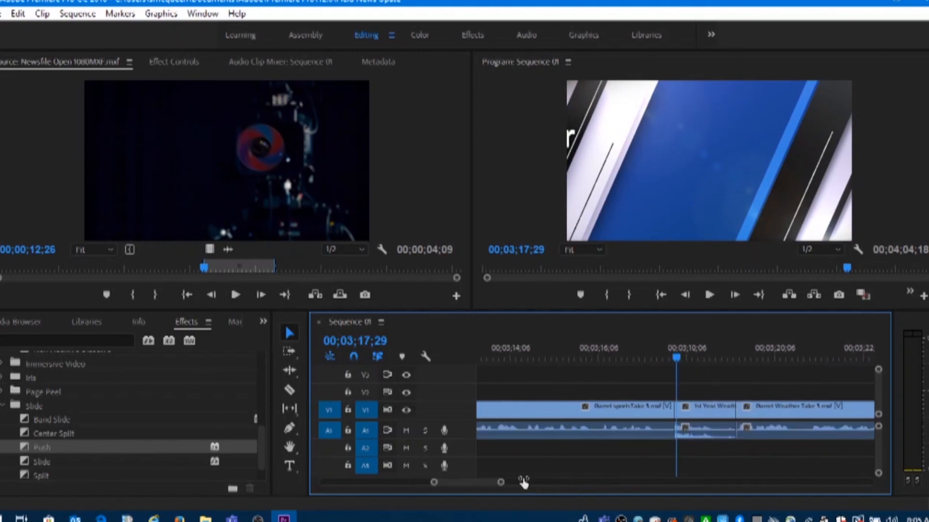
{"action": "left_click_drag", "start_coordinate": [697, 348], "coordinate": [675, 360]}
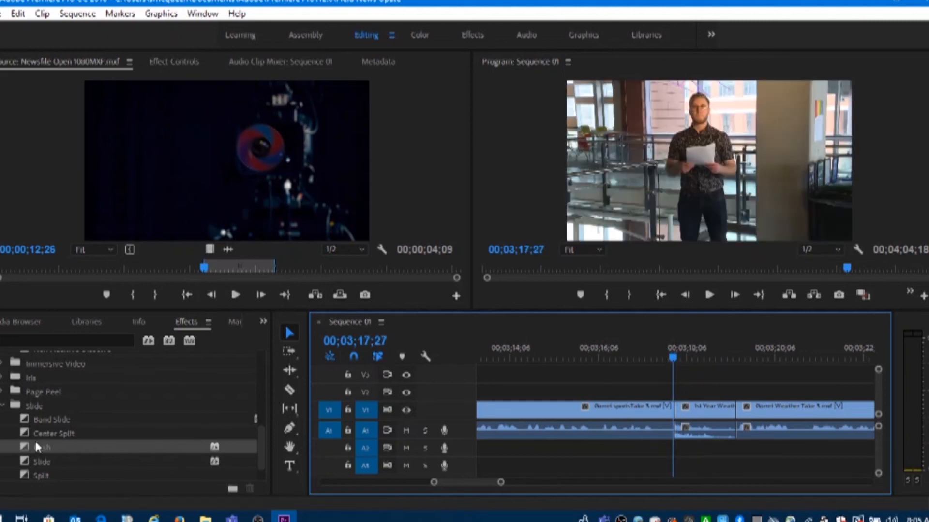
{"action": "left_click_drag", "start_coordinate": [26, 445], "coordinate": [672, 414]}
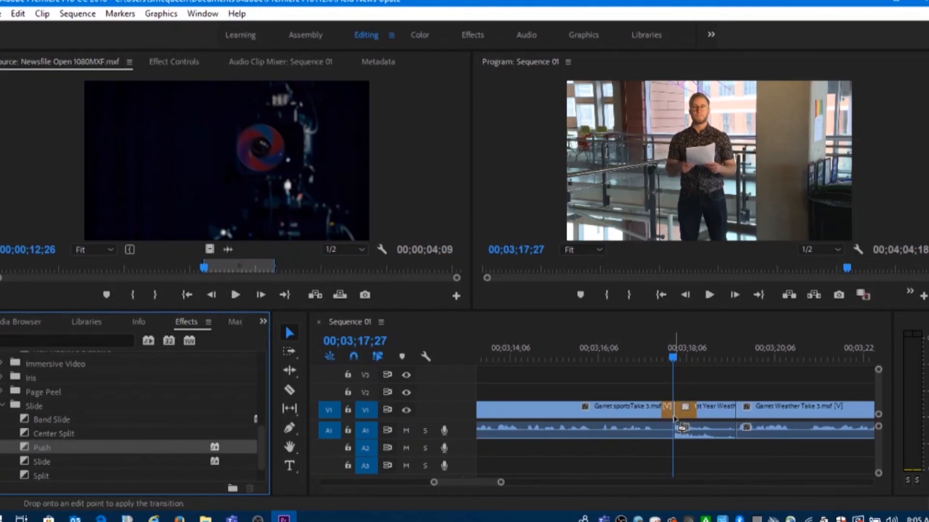
Play back the Push transition from 00;03;17;06 through the weather sting into the weather report
{"action": "left_click", "coordinate": [642, 358]}
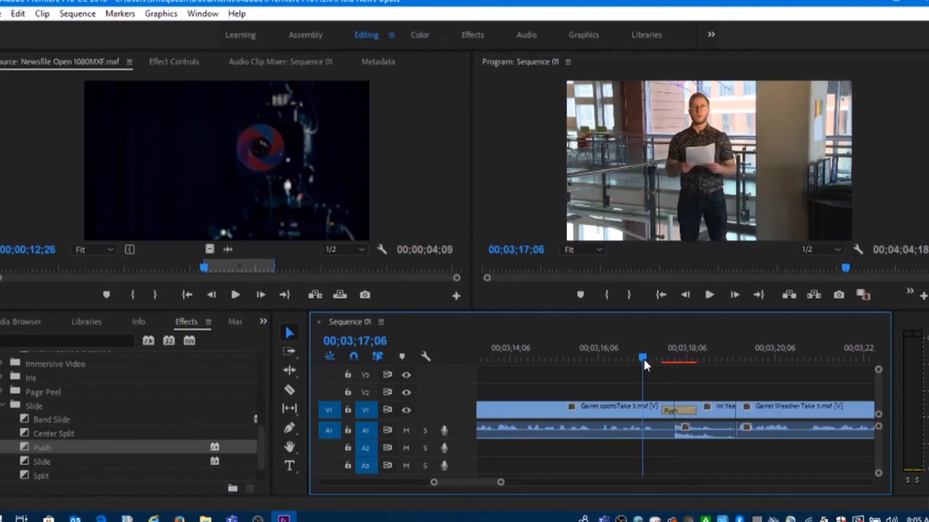
{"action": "left_click", "coordinate": [709, 295]}
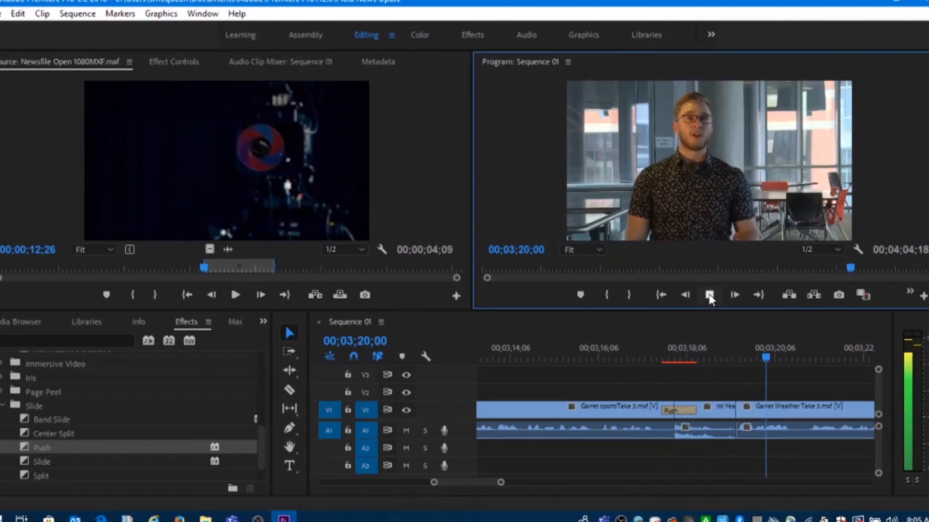
{"action": "left_click", "coordinate": [707, 293]}
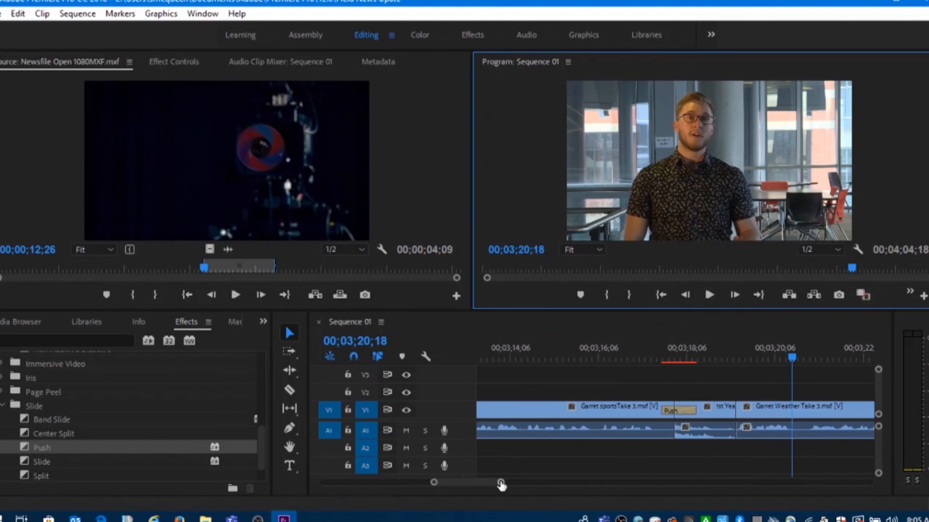
Apply the Cross Dissolve transition, centred on the cut between the weather Take 3 anchor clip and the closing Newsfile logo clip
{"action": "left_click_drag", "start_coordinate": [501, 484], "coordinate": [576, 481]}
{"action": "left_click_drag", "start_coordinate": [759, 353], "coordinate": [811, 351]}
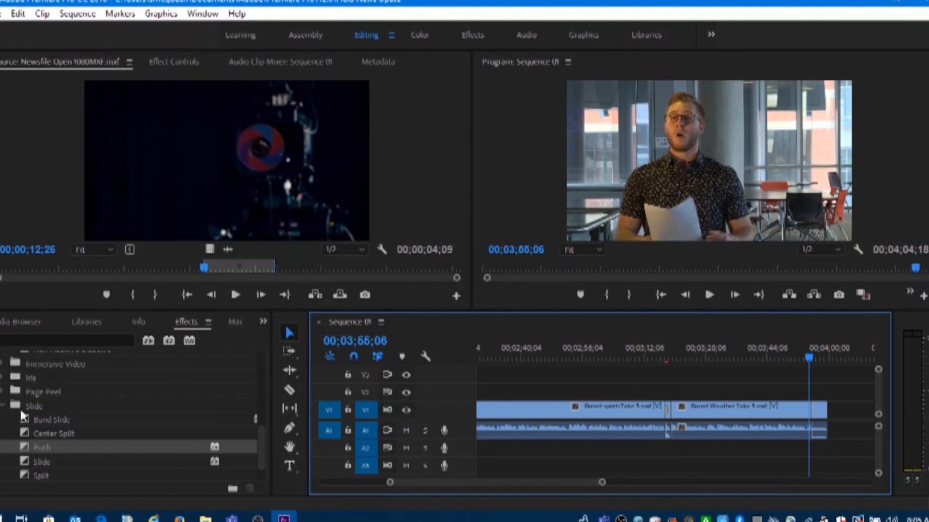
{"action": "scroll", "coordinate": [42, 405], "scroll_direction": "up", "scroll_amount": 4}
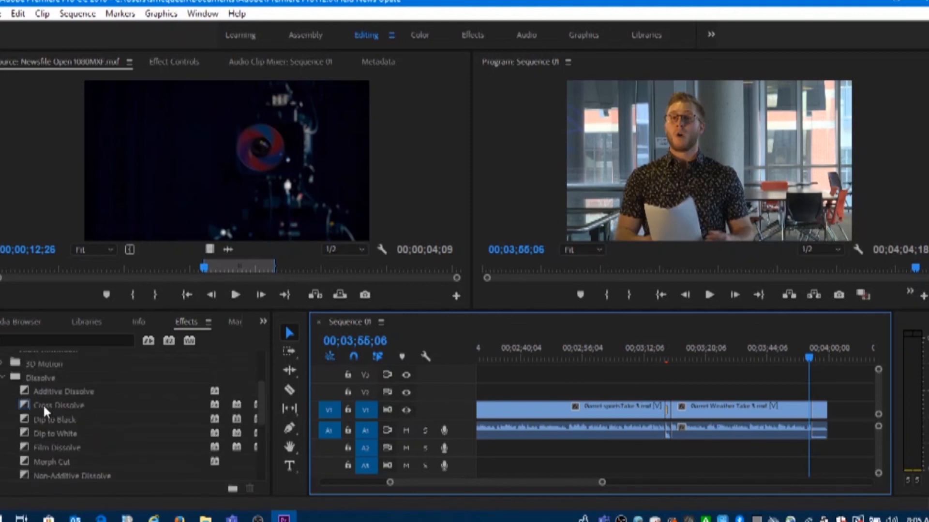
{"action": "scroll", "coordinate": [43, 404], "scroll_direction": "up", "scroll_amount": 1}
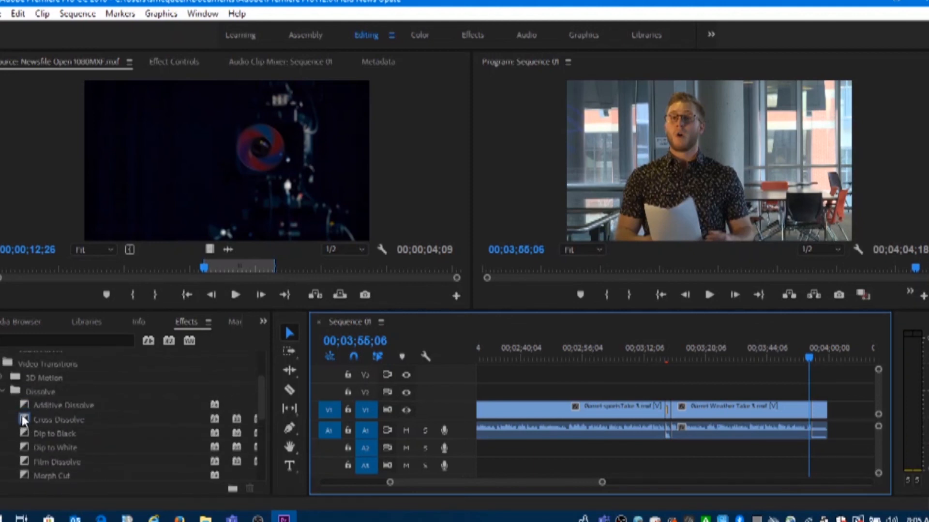
{"action": "left_click_drag", "start_coordinate": [602, 483], "coordinate": [544, 483]}
{"action": "left_click_drag", "start_coordinate": [22, 415], "coordinate": [687, 411]}
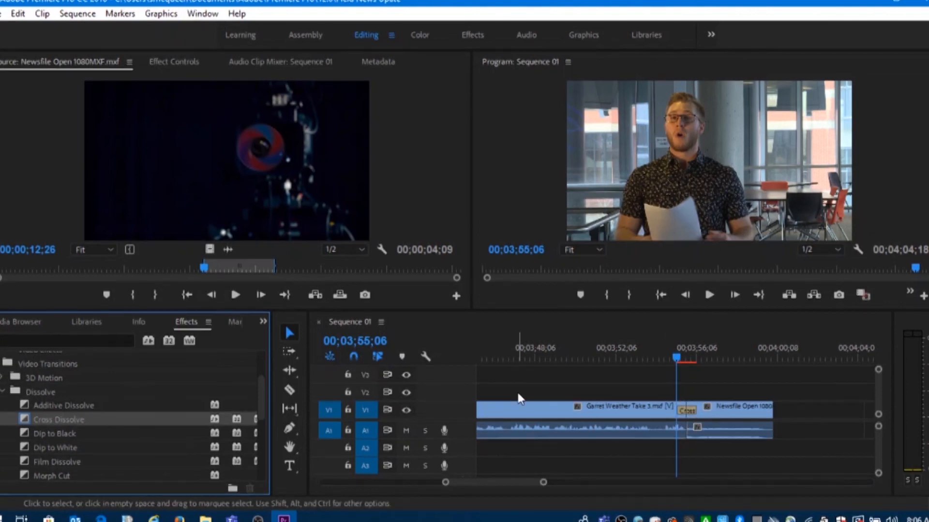
Play back the closing Cross Dissolve from 00;03;54;07 into the Newsfile logo, and save the project
{"action": "left_click", "coordinate": [662, 359]}
{"action": "left_click_drag", "start_coordinate": [663, 357], "coordinate": [657, 357]}
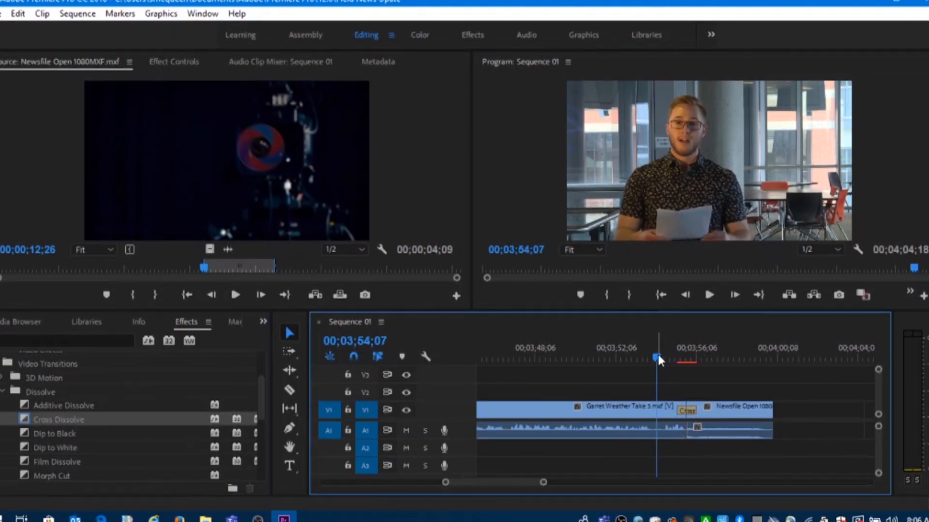
{"action": "left_click", "coordinate": [707, 294]}
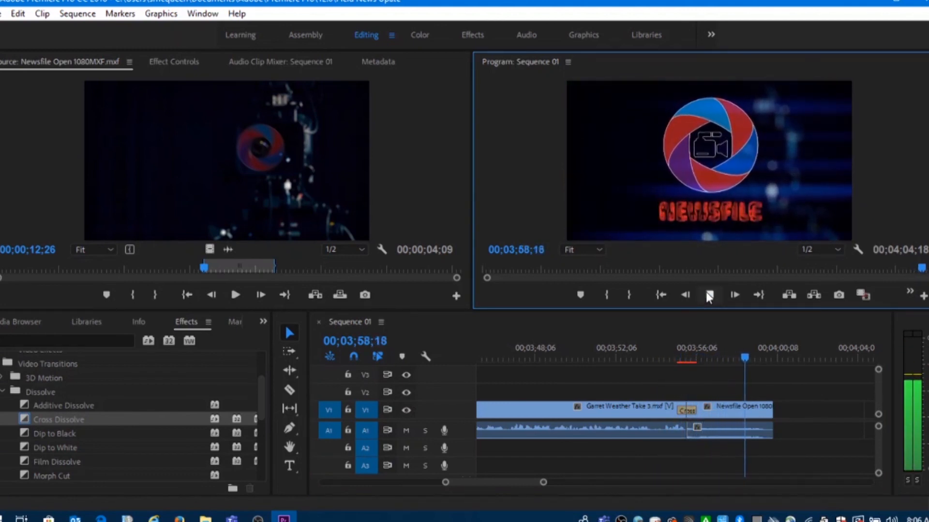
{"action": "left_click", "coordinate": [707, 294]}
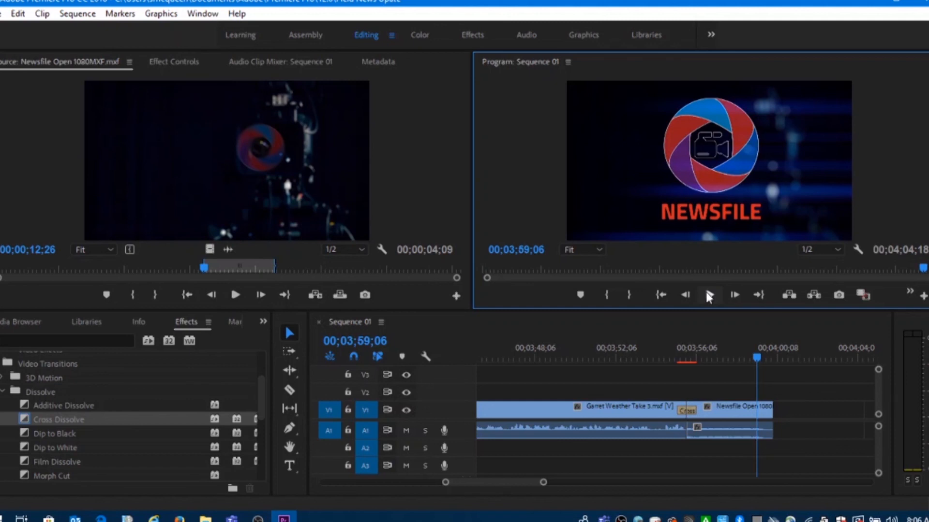
{"action": "key", "text": "ctrl+s"}
Lock audio track A1 and extend only the closing Newsfile clip's video to just before 00;04;04 on V1
{"action": "mouse_move", "coordinate": [759, 356]}
{"action": "left_mouse_down"}
{"action": "mouse_move", "coordinate": [777, 358]}
{"action": "mouse_move", "coordinate": [758, 358]}
{"action": "left_mouse_up"}
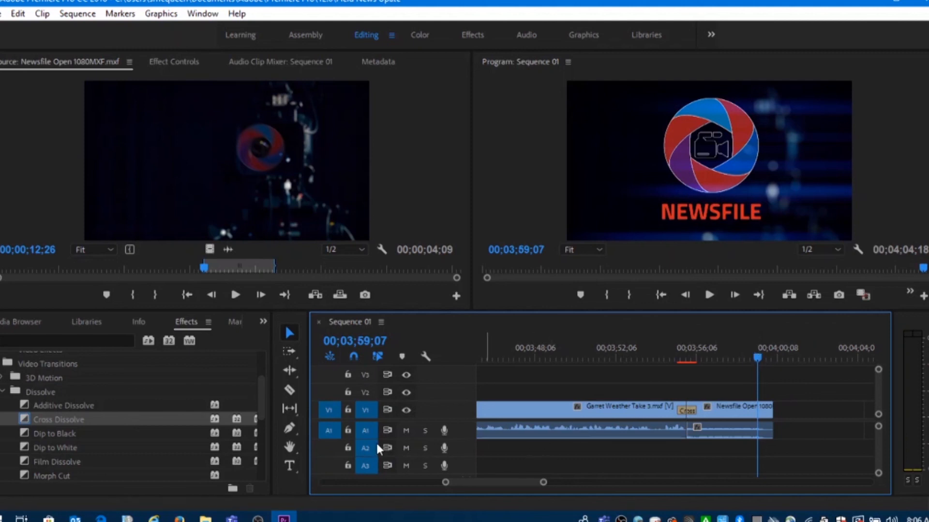
{"action": "left_click", "coordinate": [349, 430]}
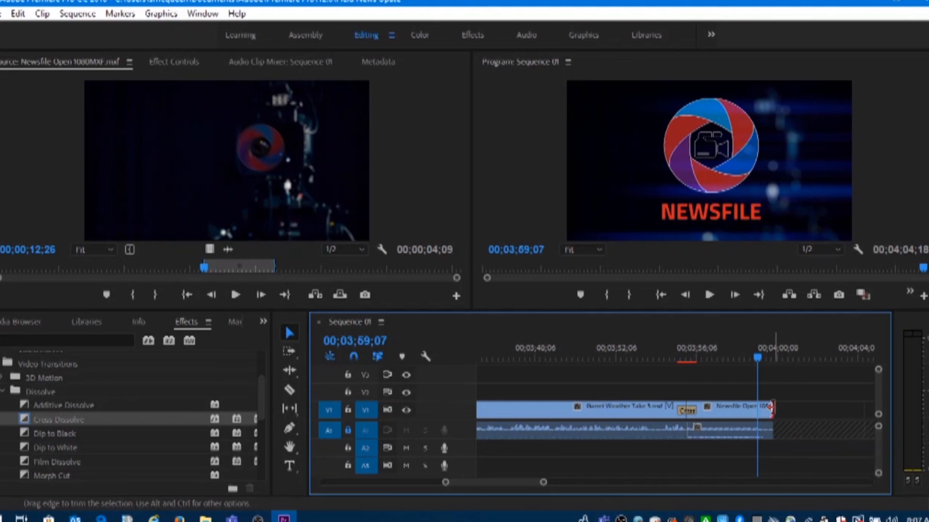
{"action": "left_click_drag", "start_coordinate": [771, 407], "coordinate": [842, 409]}
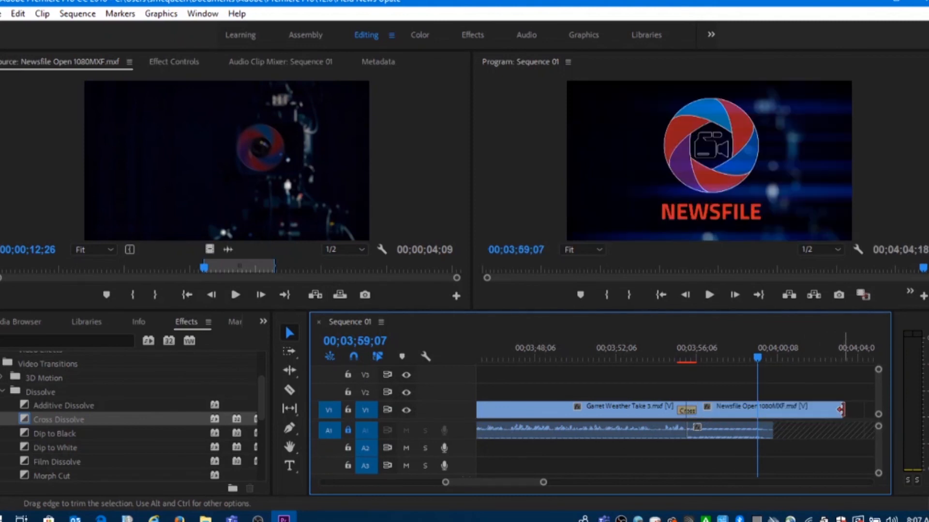
Play back the extended closing logo from 00;03;58;17 past its end, and return the playhead to 00;04;02;23
{"action": "left_click", "coordinate": [745, 356]}
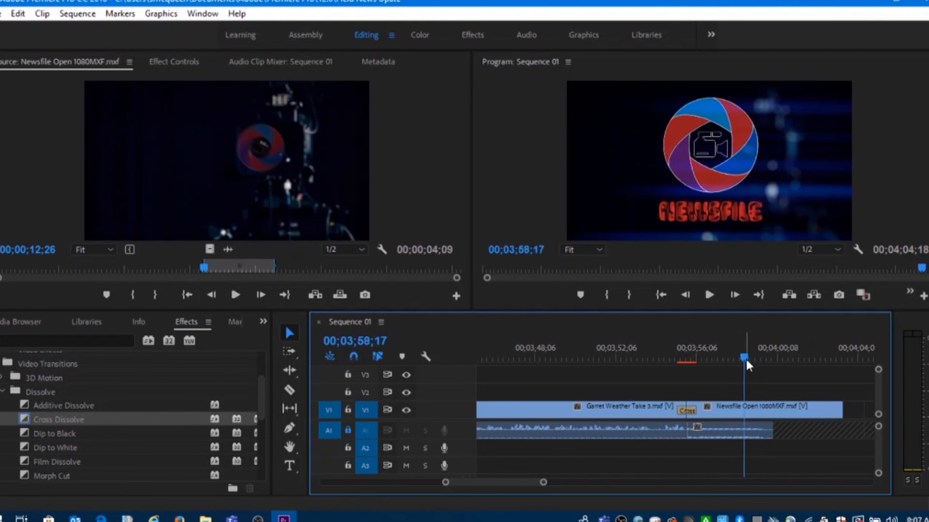
{"action": "left_click", "coordinate": [709, 296]}
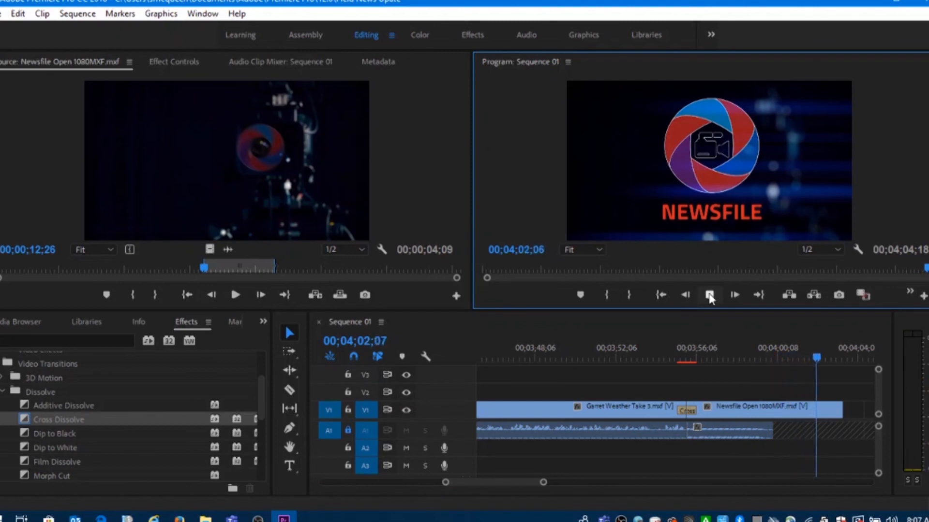
{"action": "left_click", "coordinate": [709, 296]}
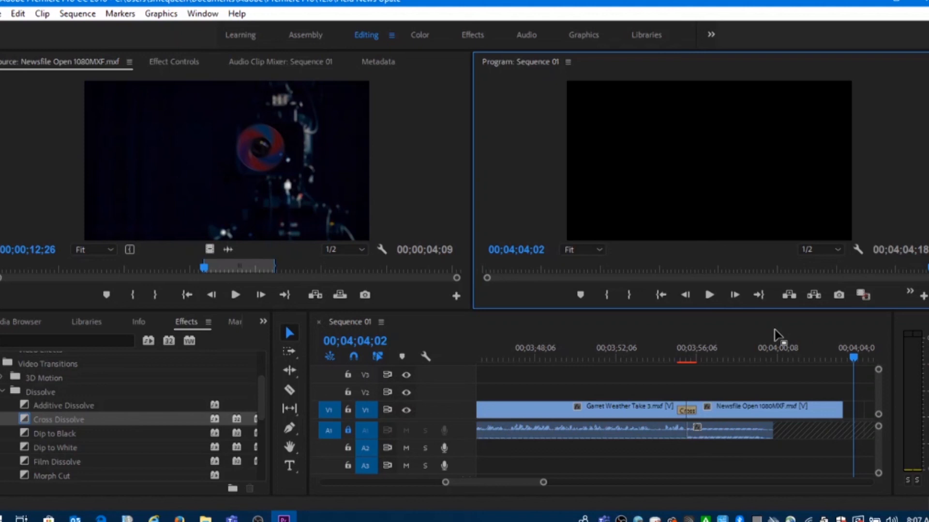
{"action": "left_click", "coordinate": [834, 358]}
{"action": "left_click_drag", "start_coordinate": [837, 357], "coordinate": [830, 357]}
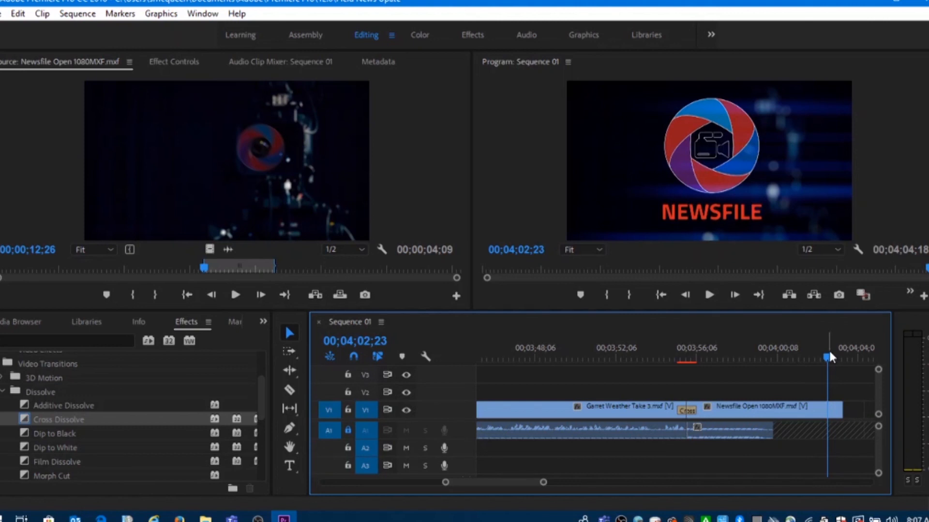